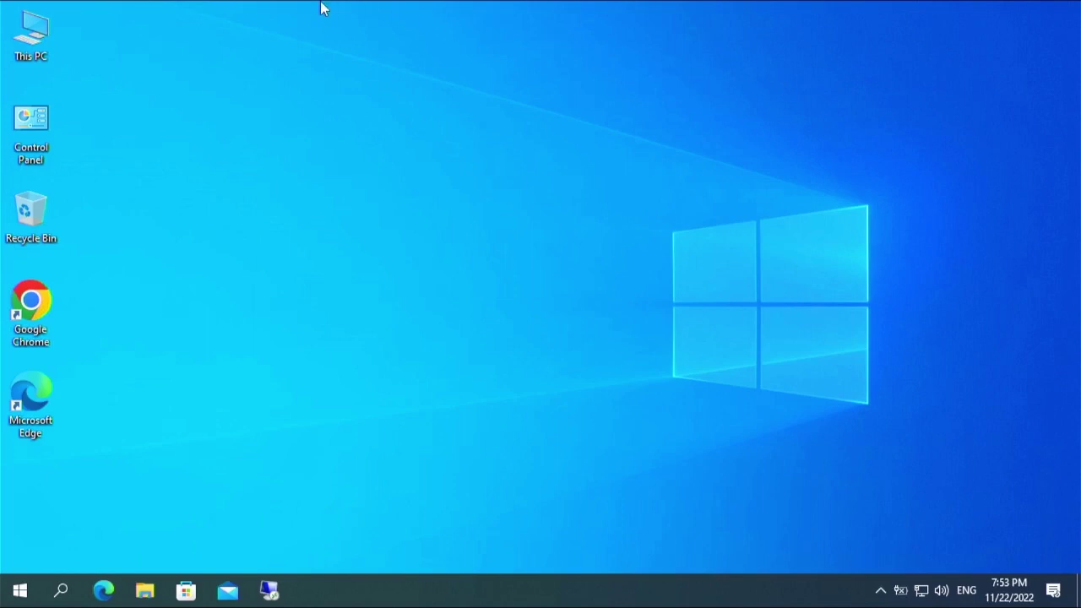
- Open Computer Management and display the local user accounts under Local Users and Groups
{"action": "right_click", "coordinate": [39, 36]}
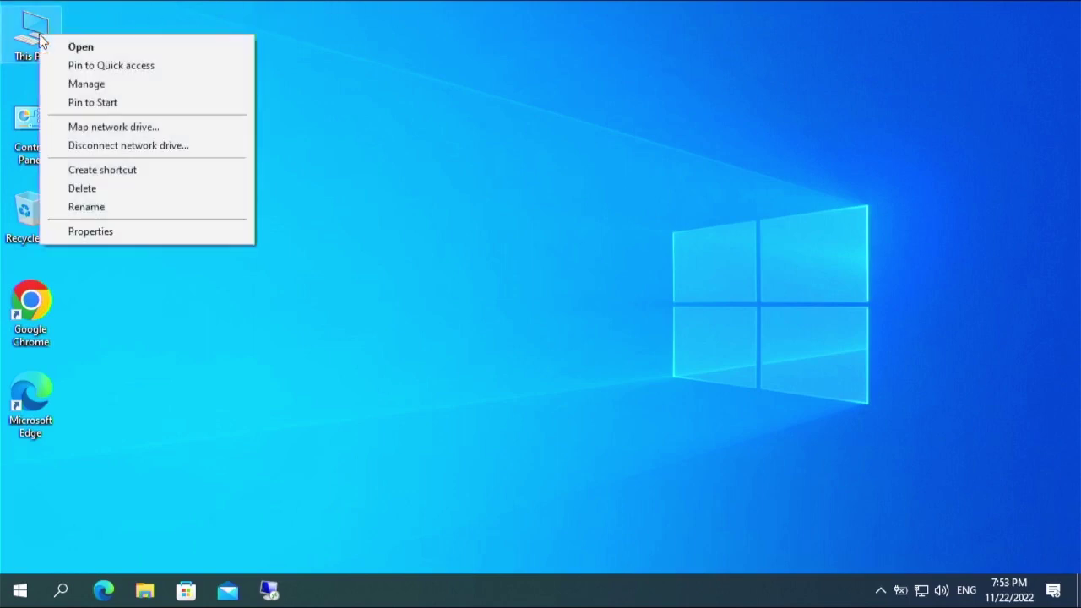
{"action": "left_click", "coordinate": [85, 80]}
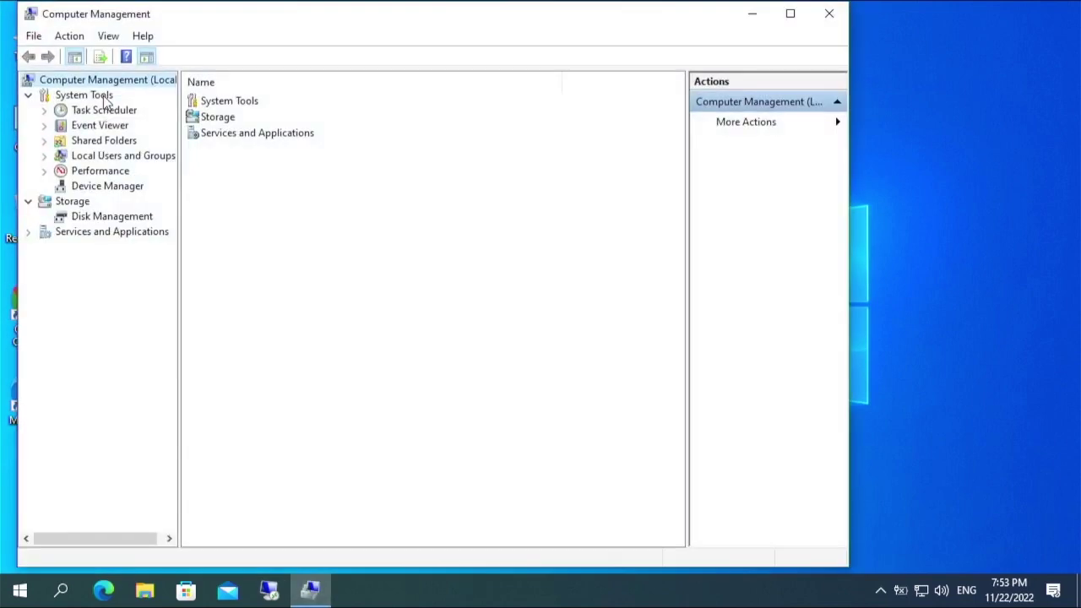
{"action": "left_click", "coordinate": [108, 161]}
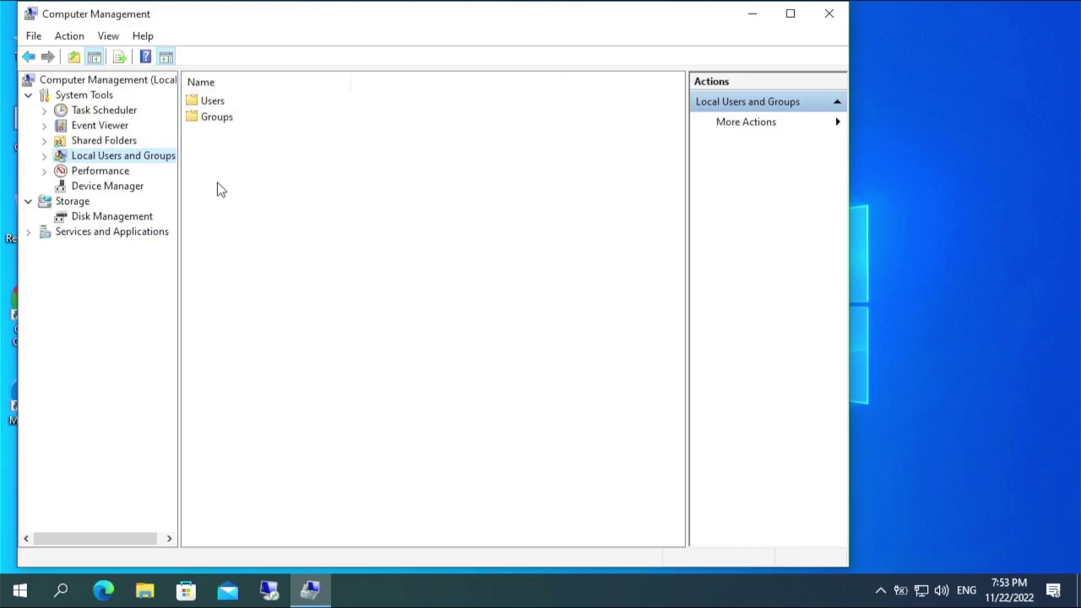
{"action": "left_click", "coordinate": [211, 105]}
{"action": "double_click", "coordinate": [212, 107]}
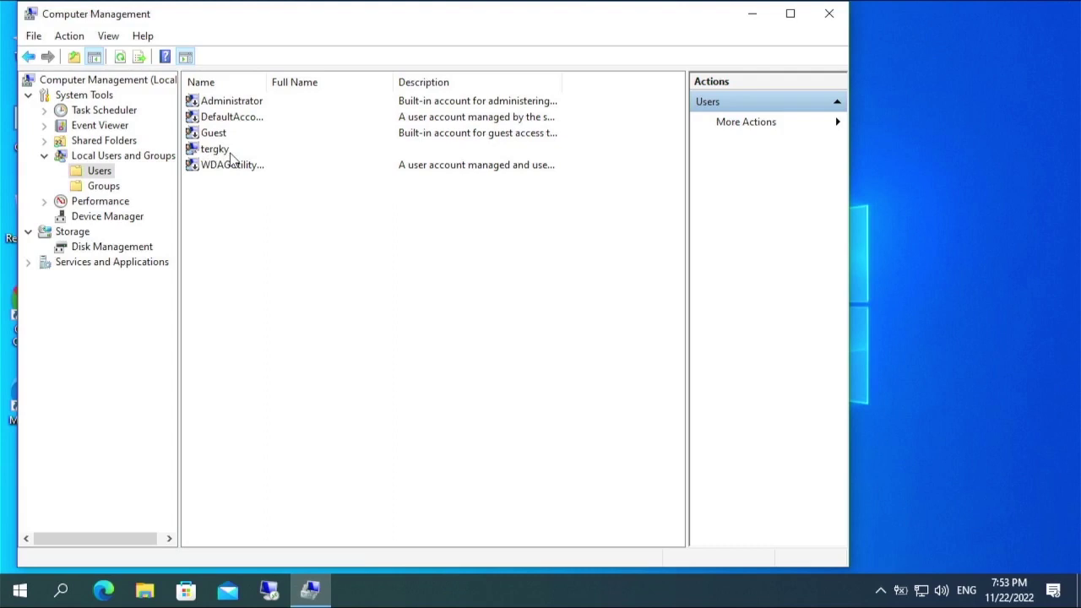
- Create a local user named aaa, entering and confirming the account password, and close the new-user form
{"action": "right_click", "coordinate": [224, 203]}
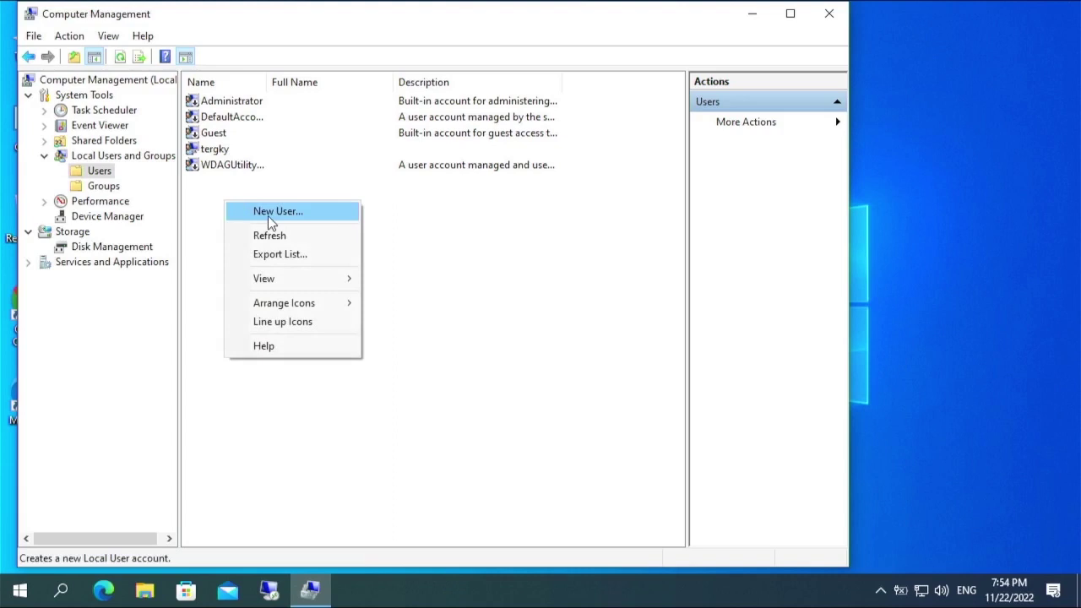
{"action": "left_click", "coordinate": [268, 215]}
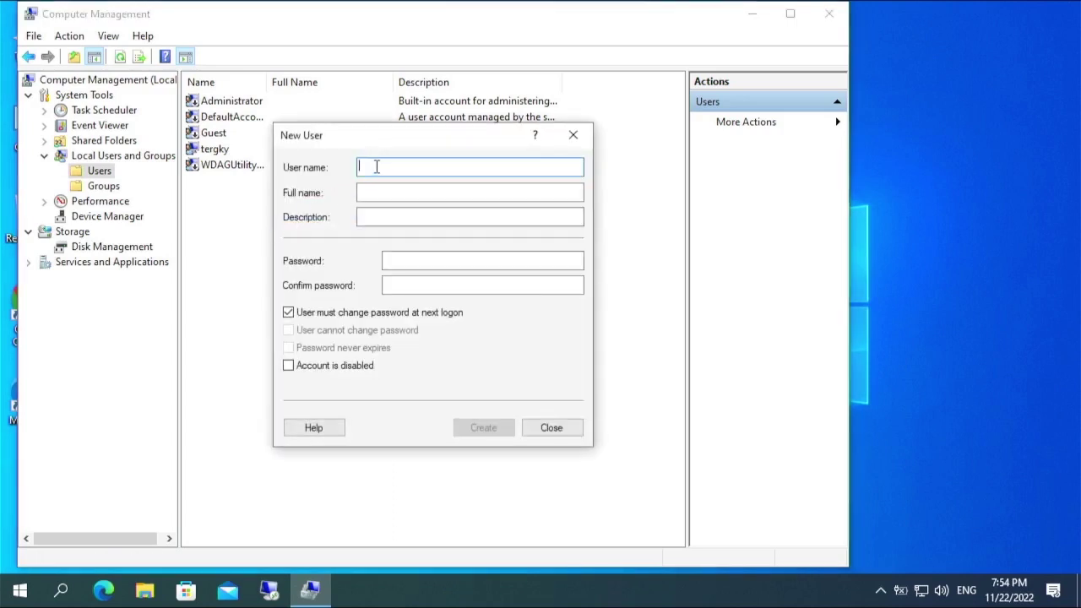
{"action": "type", "text": "aaa"}
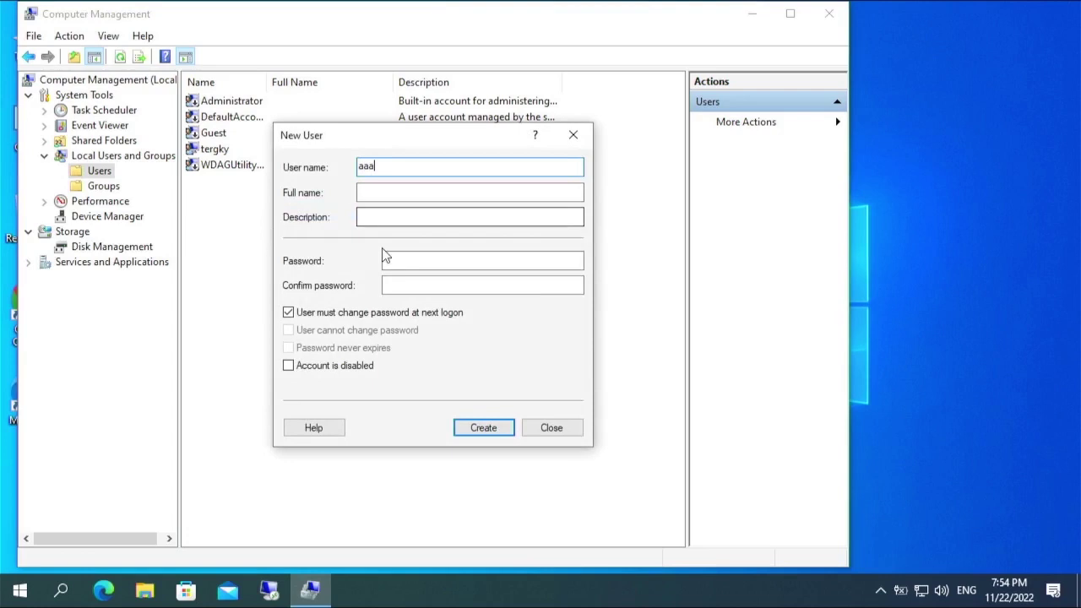
{"action": "left_click", "coordinate": [408, 261]}
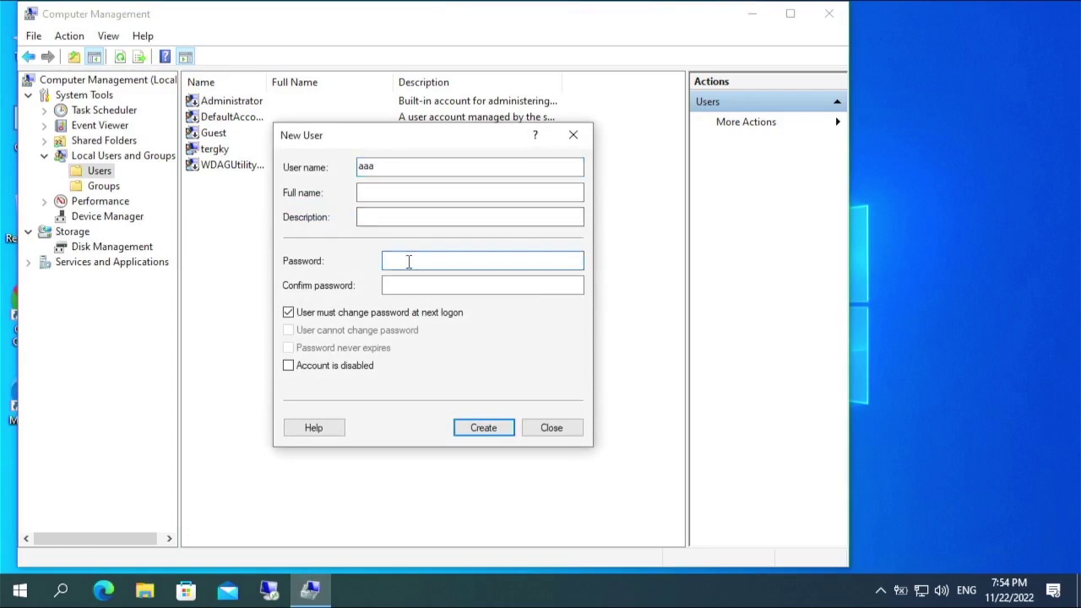
{"action": "type", "text": "••••••••"}
{"action": "left_click", "coordinate": [403, 283]}
{"action": "type", "text": "••••••••"}
{"action": "left_click", "coordinate": [497, 432]}
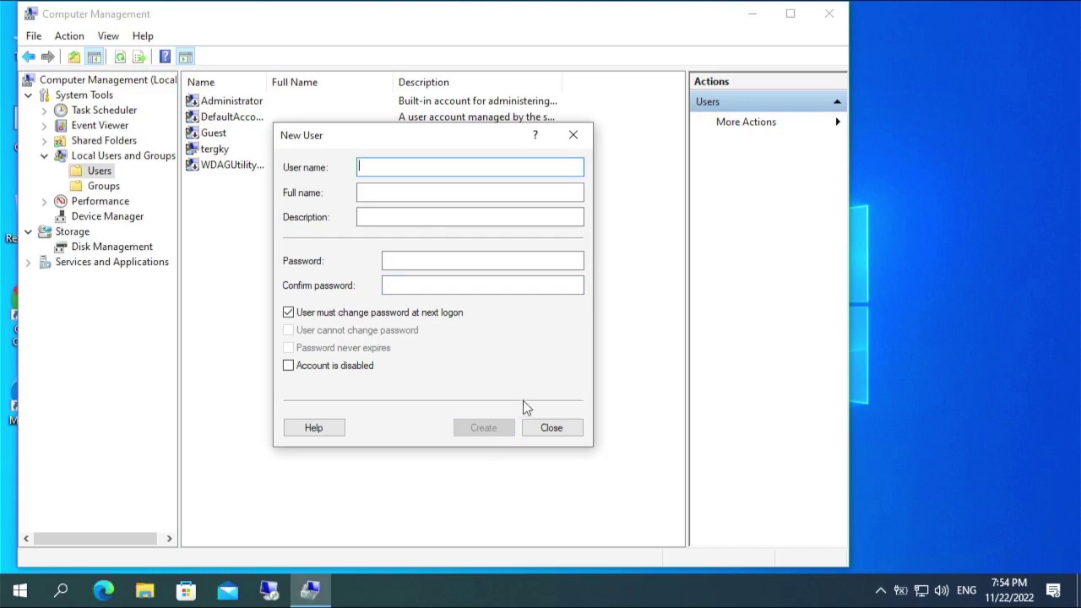
{"action": "left_click", "coordinate": [551, 428]}
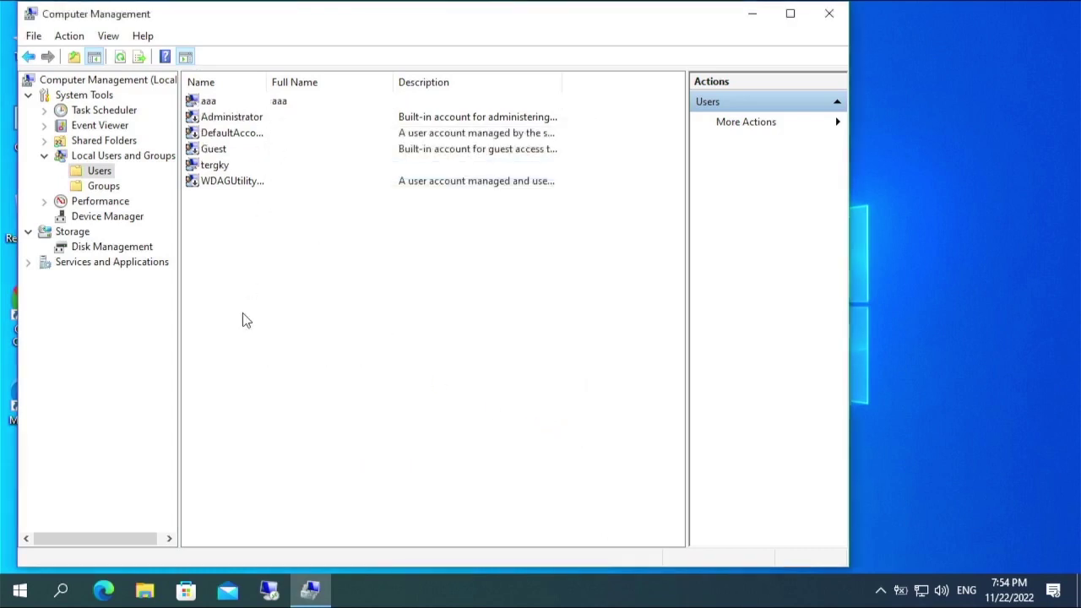
- Create a second local user named bbb, entering and confirming the account password, and close the new-user form
{"action": "right_click", "coordinate": [236, 245]}
{"action": "left_click", "coordinate": [279, 253]}
{"action": "type", "text": "bbb"}
{"action": "left_click", "coordinate": [406, 259]}
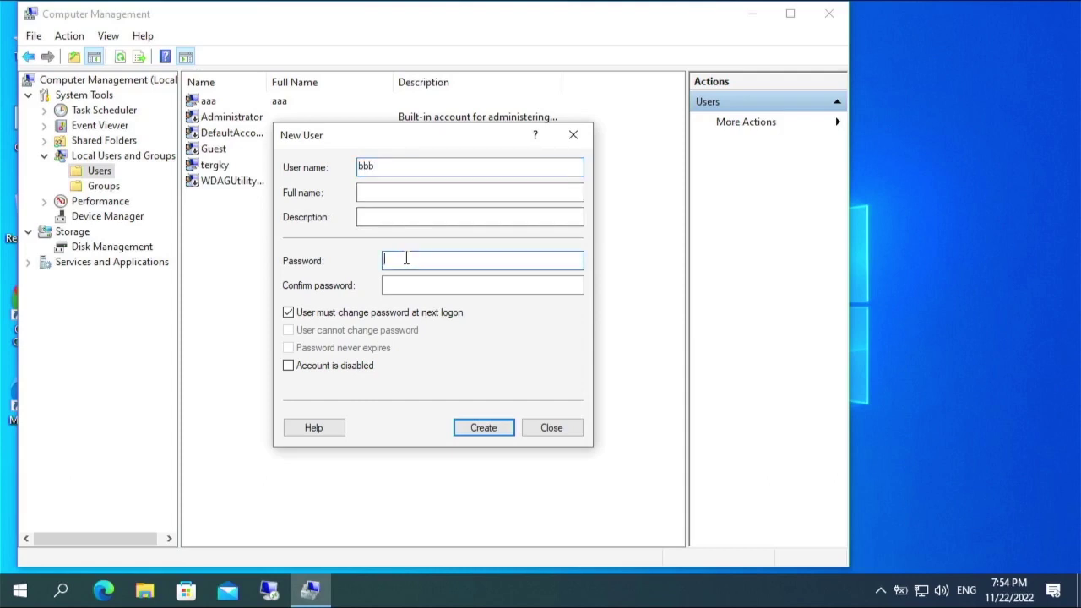
{"action": "type", "text": "••••••••"}
{"action": "left_click", "coordinate": [388, 285]}
{"action": "type", "text": "••••••••"}
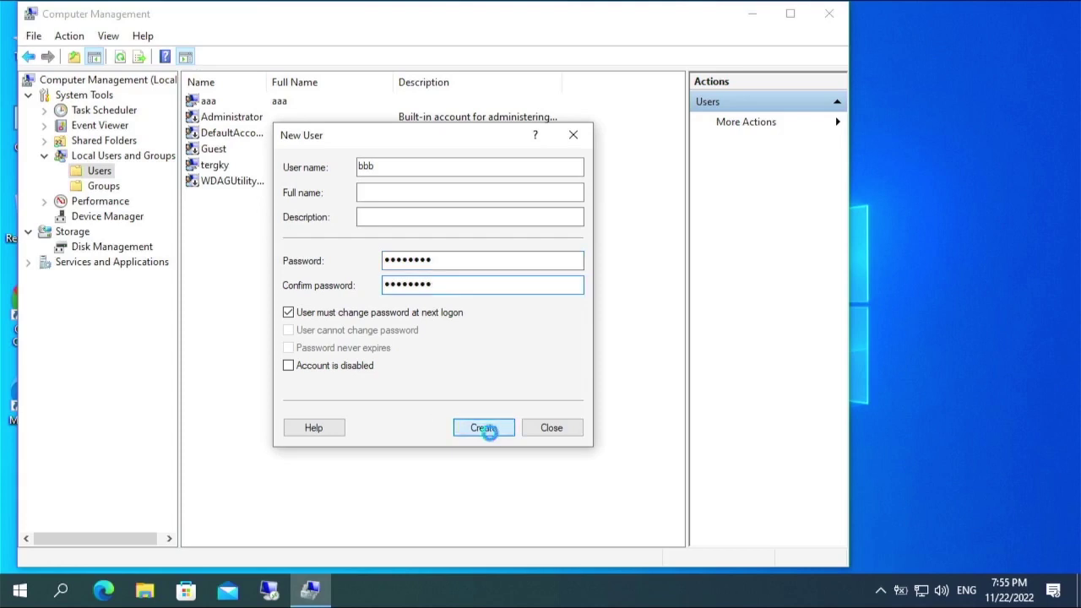
{"action": "left_click", "coordinate": [490, 428]}
{"action": "left_click", "coordinate": [561, 430]}
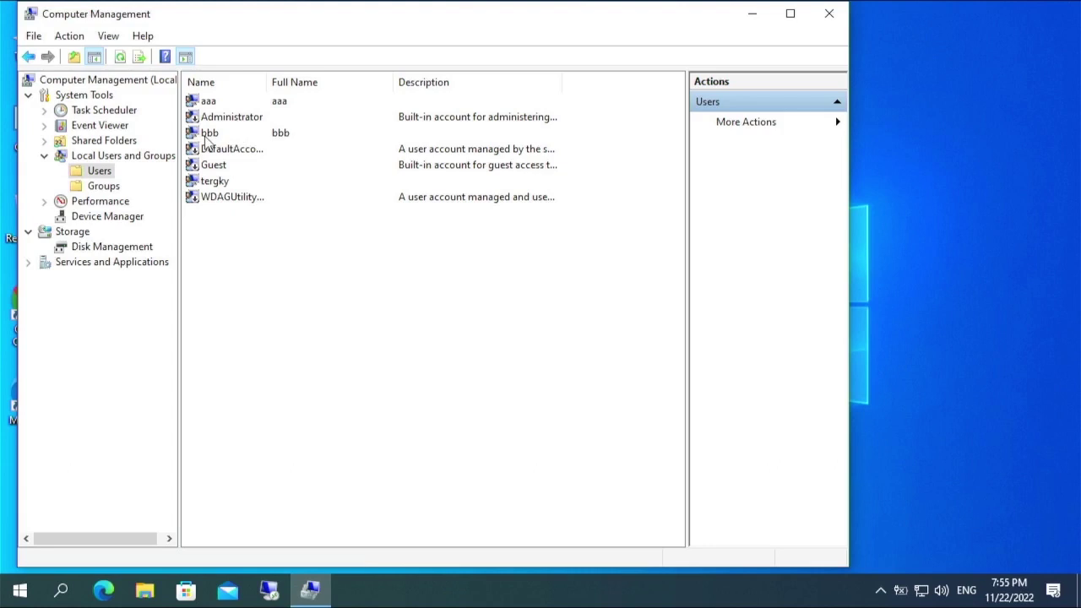
- Check which groups the tergky account belongs to, and close its properties without changes
{"action": "left_click", "coordinate": [216, 184]}
{"action": "right_click", "coordinate": [216, 184]}
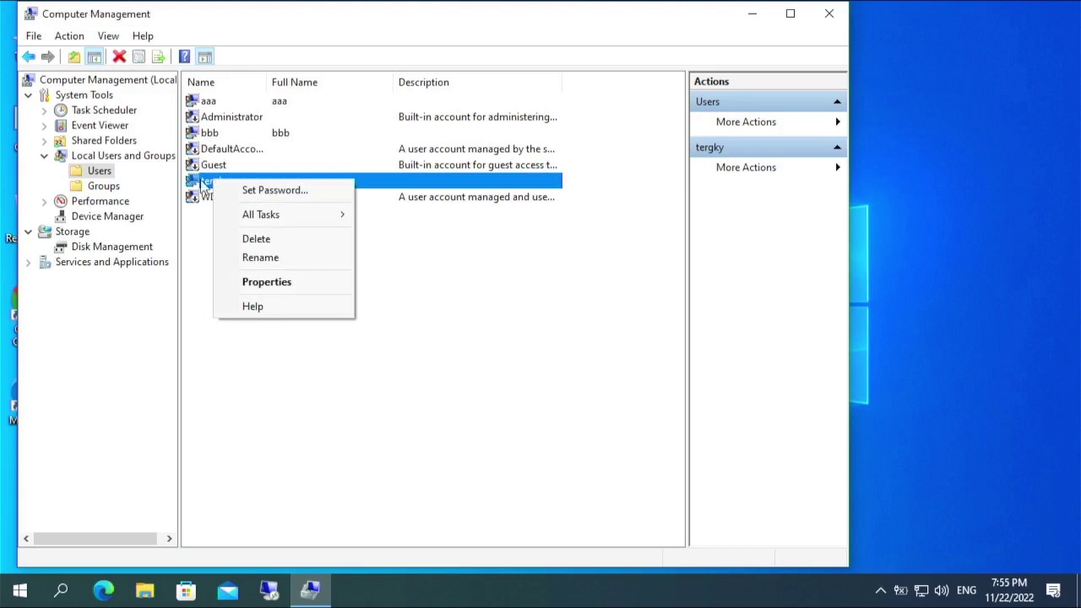
{"action": "key", "text": "r"}
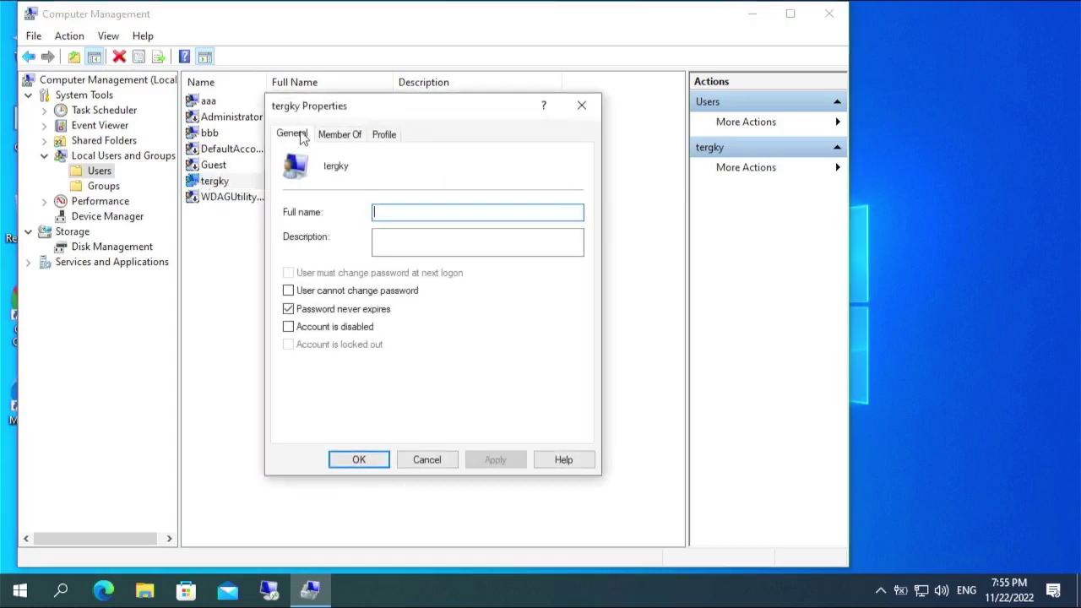
{"action": "left_click", "coordinate": [334, 137]}
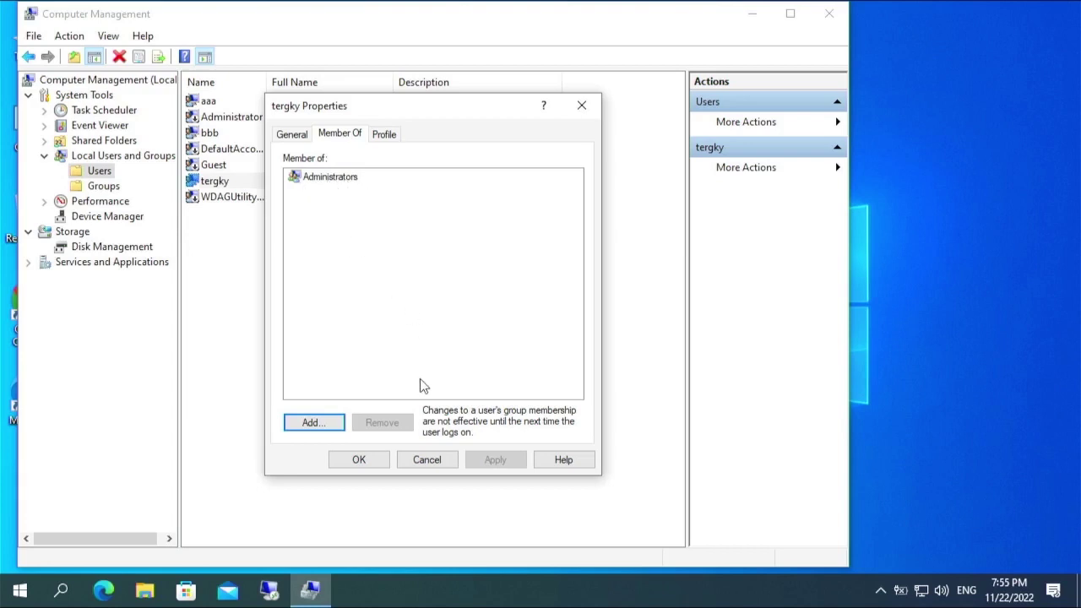
{"action": "left_click", "coordinate": [442, 459]}
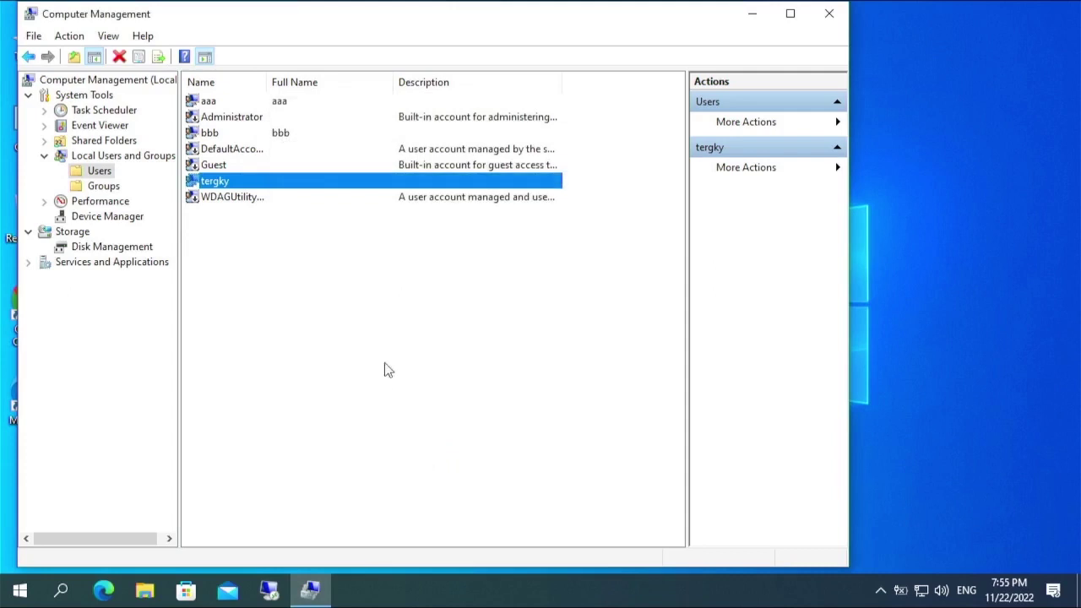
- Review the tergky account's password reset form and its general account options without changing anything
{"action": "right_click", "coordinate": [255, 188]}
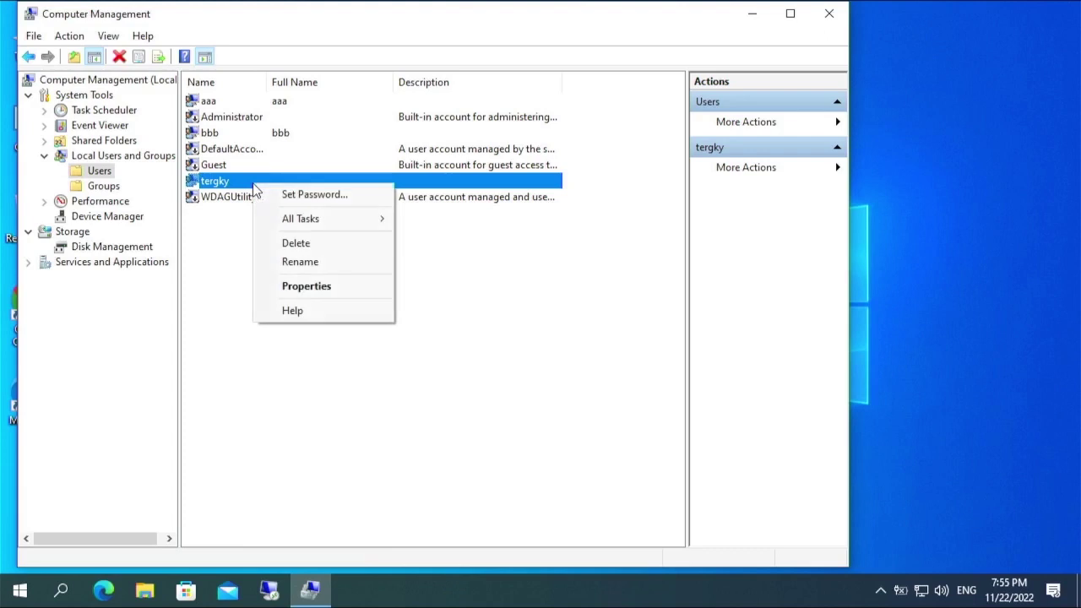
{"action": "left_click", "coordinate": [329, 195]}
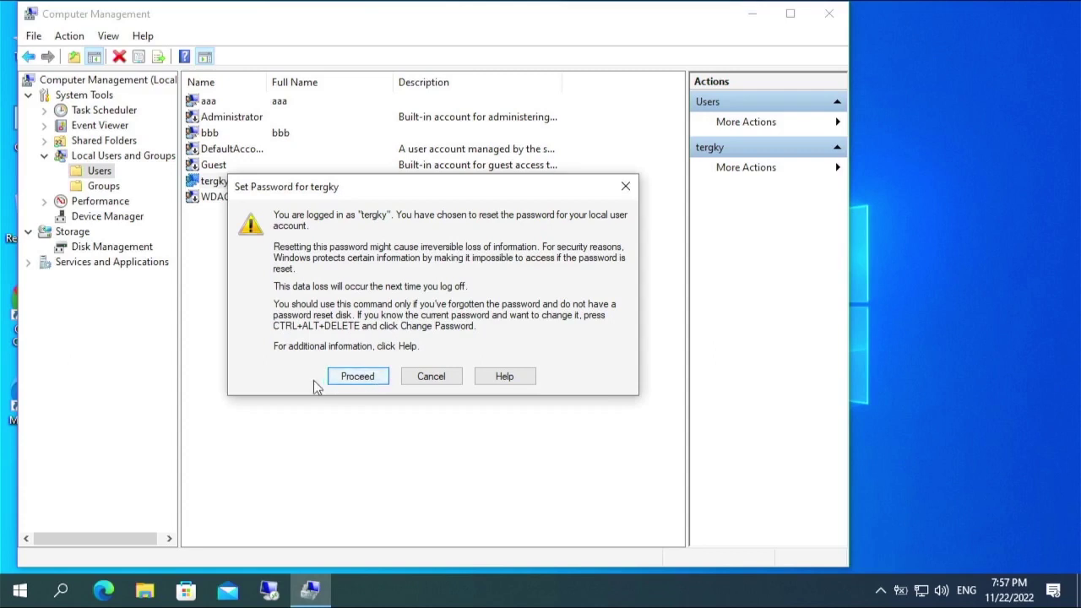
{"action": "left_click", "coordinate": [368, 376]}
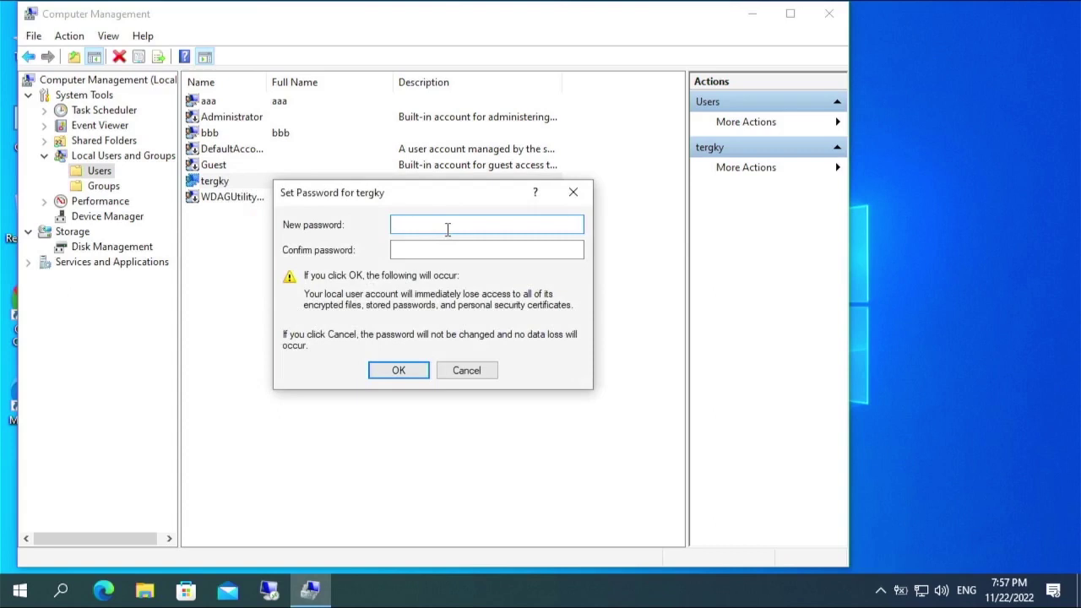
{"action": "key", "text": "Escape"}
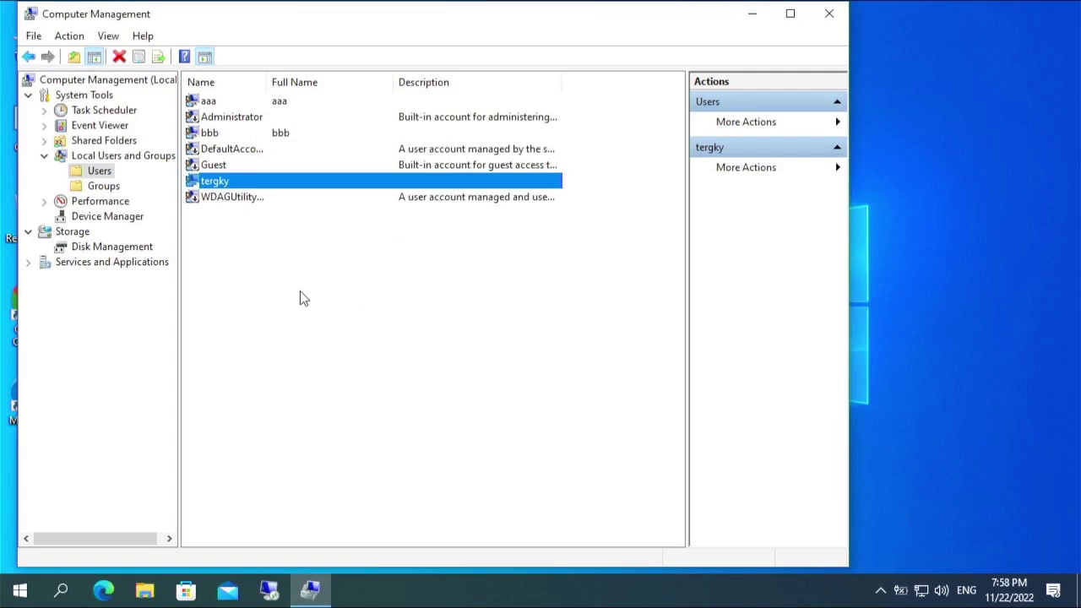
{"action": "double_click", "coordinate": [215, 187]}
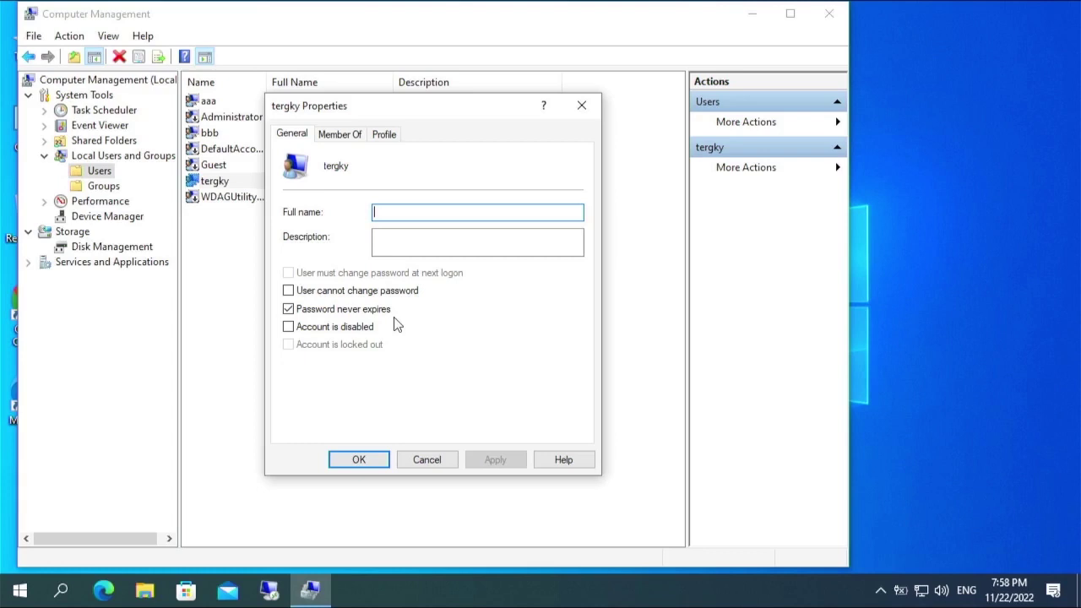
{"action": "left_click", "coordinate": [350, 463]}
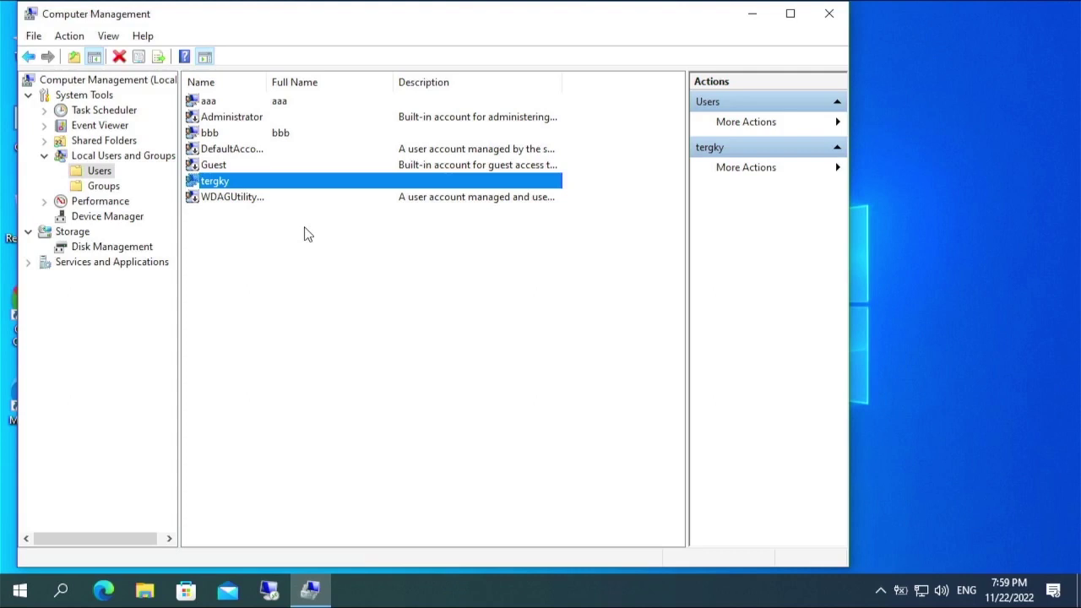
- Try adding the administrators group to the aaa user's memberships, verifying the group name, and cancel without saving
{"action": "double_click", "coordinate": [196, 102]}
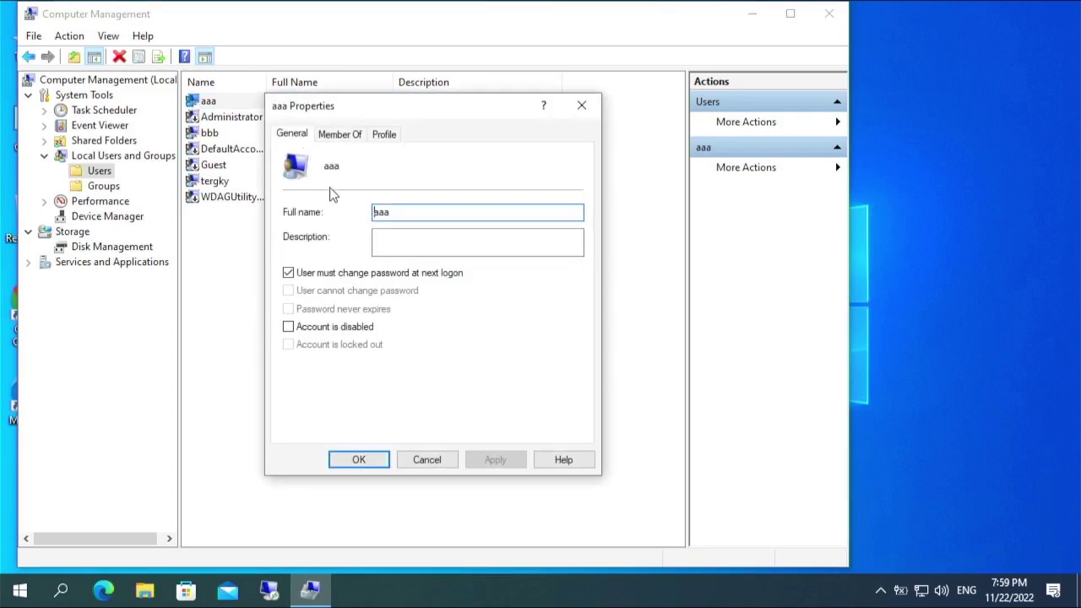
{"action": "left_click", "coordinate": [342, 136]}
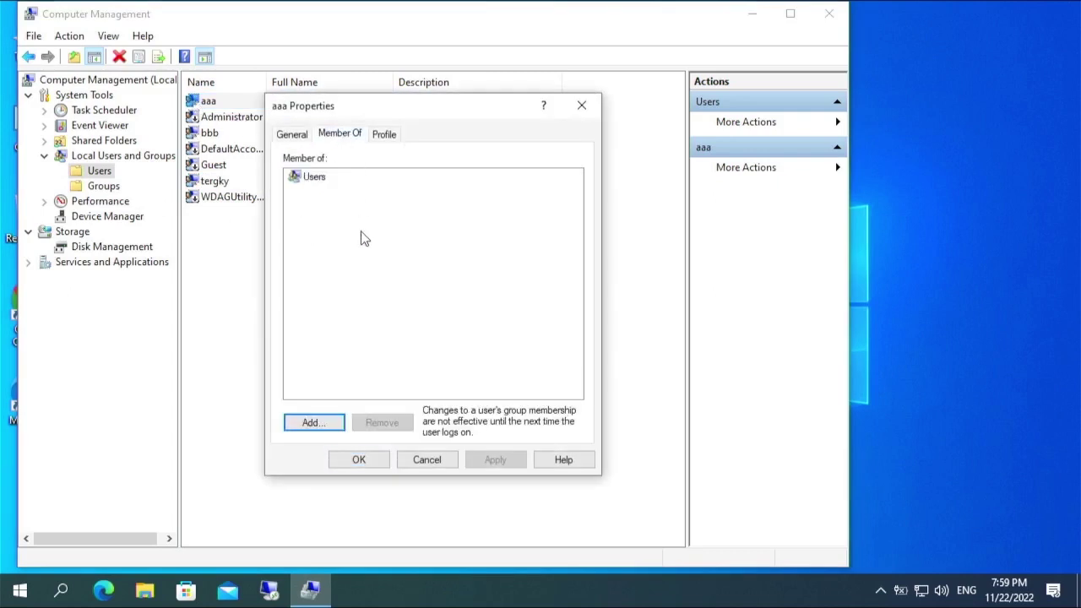
{"action": "left_click", "coordinate": [321, 423]}
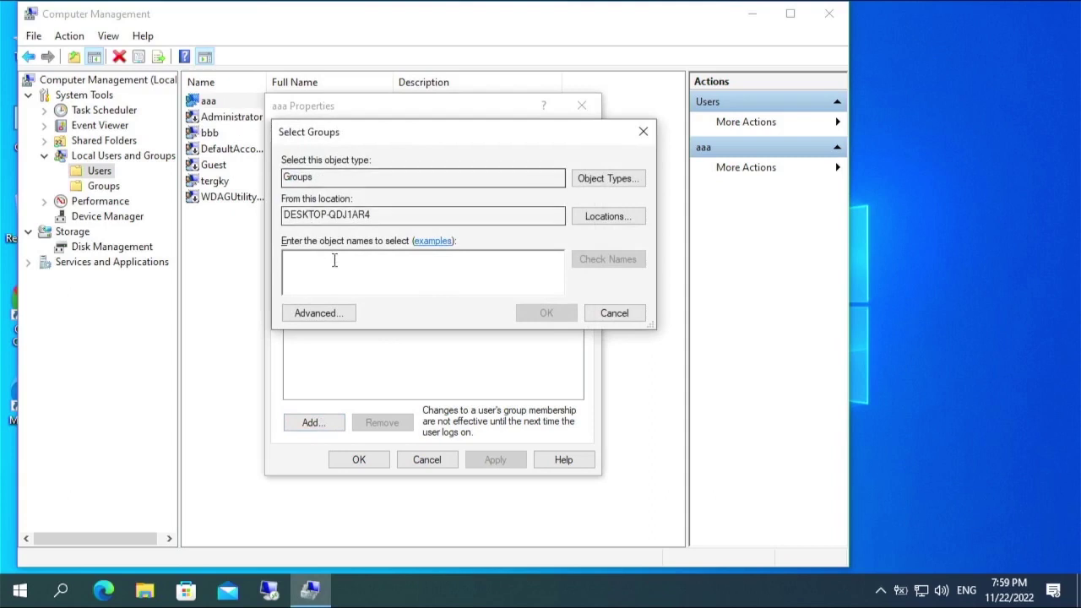
{"action": "type", "text": "ad"}
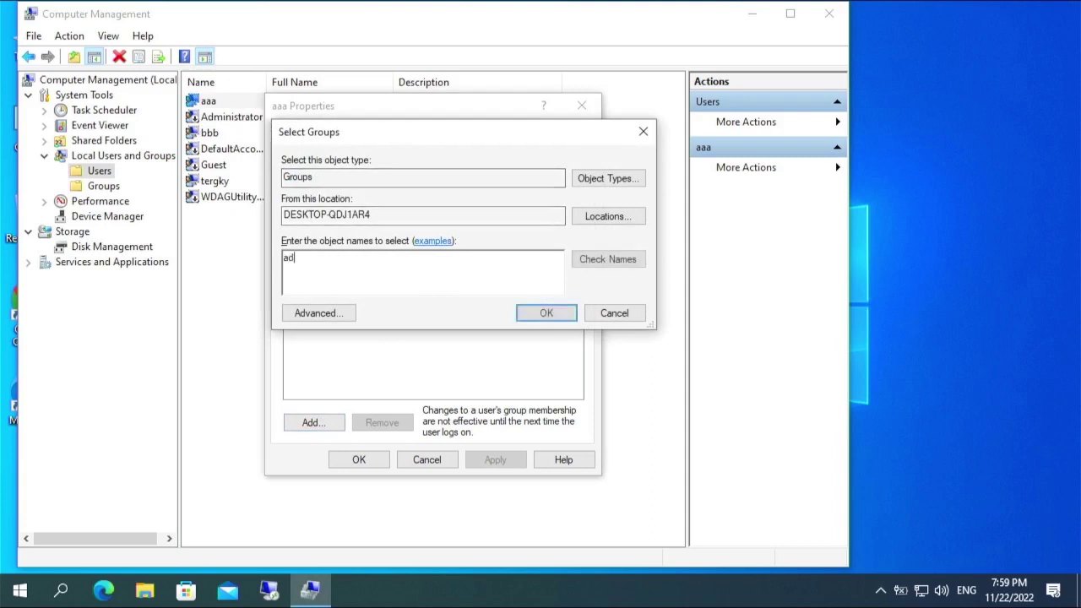
{"action": "type", "text": "ministrators"}
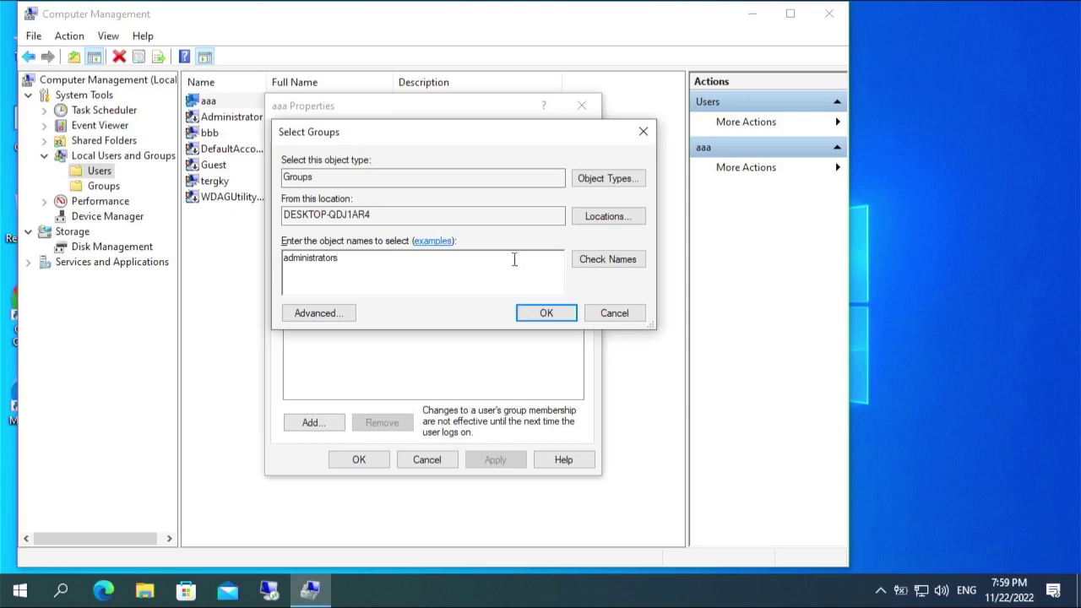
{"action": "left_click", "coordinate": [606, 263]}
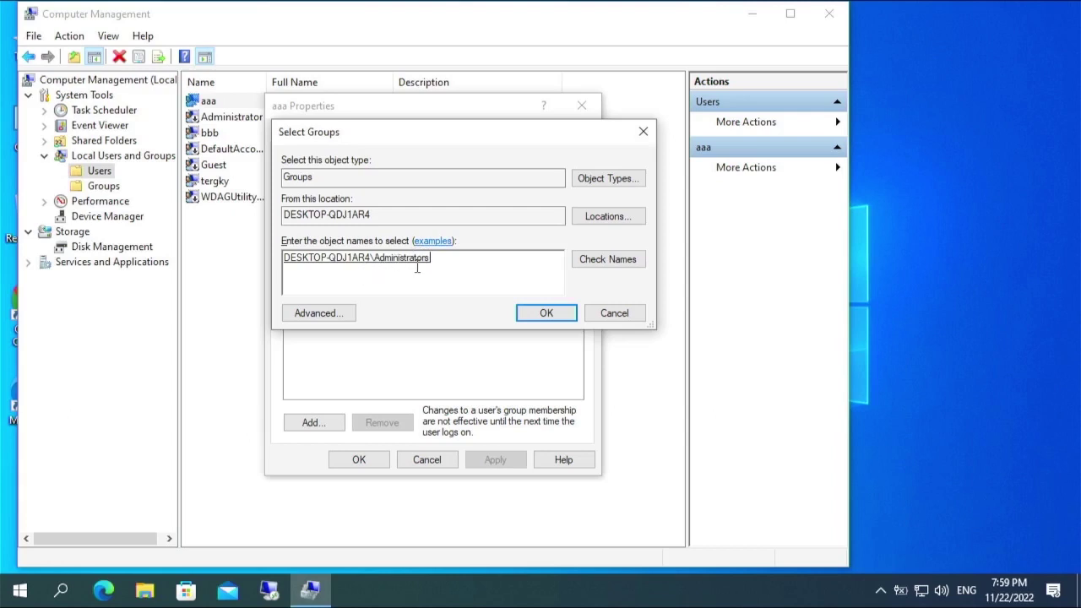
{"action": "left_click", "coordinate": [614, 314]}
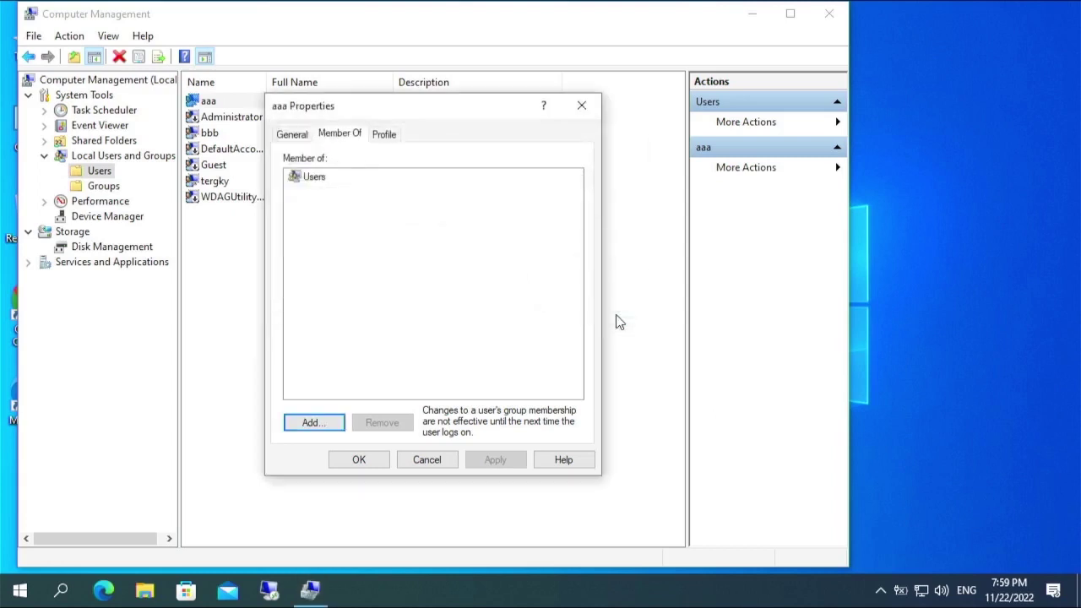
{"action": "left_click", "coordinate": [434, 464]}
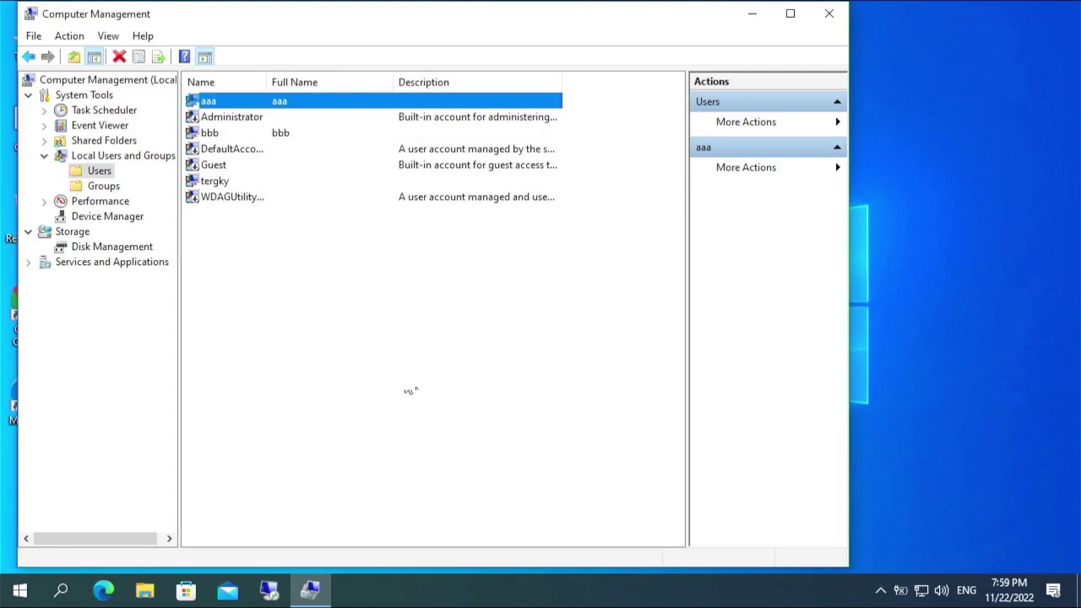
- Add the user aaa to the Administrators group, verifying the account name, and save the group's membership
{"action": "left_click", "coordinate": [105, 186]}
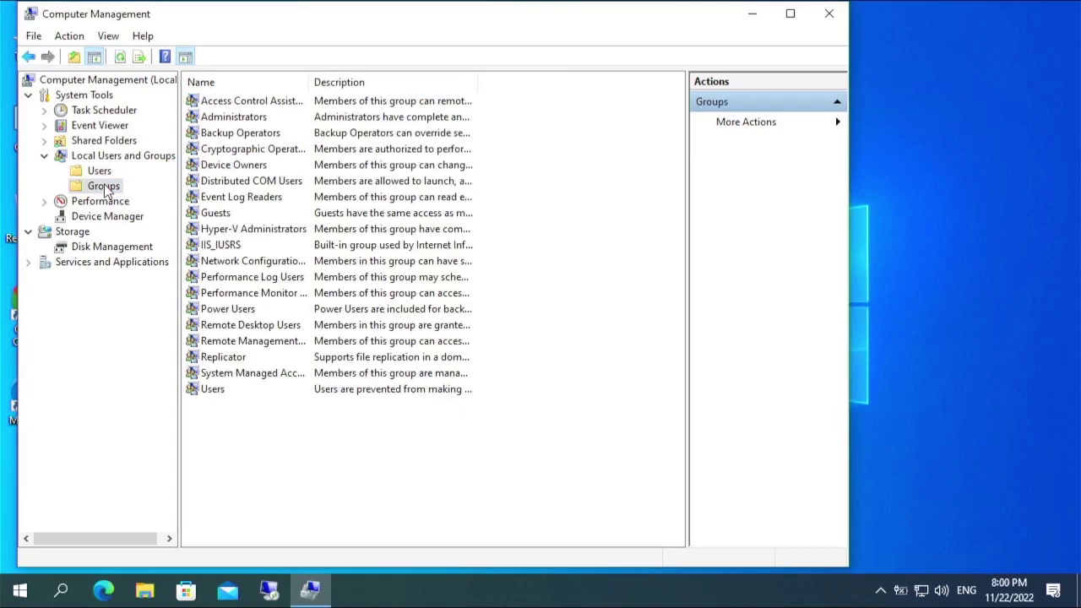
{"action": "double_click", "coordinate": [233, 119]}
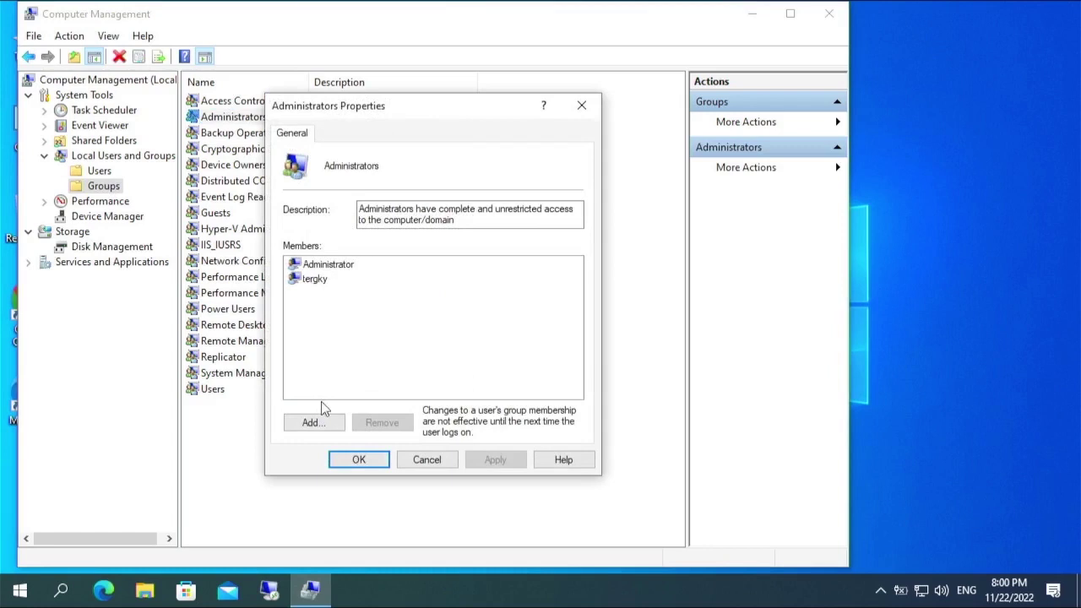
{"action": "left_click", "coordinate": [309, 422]}
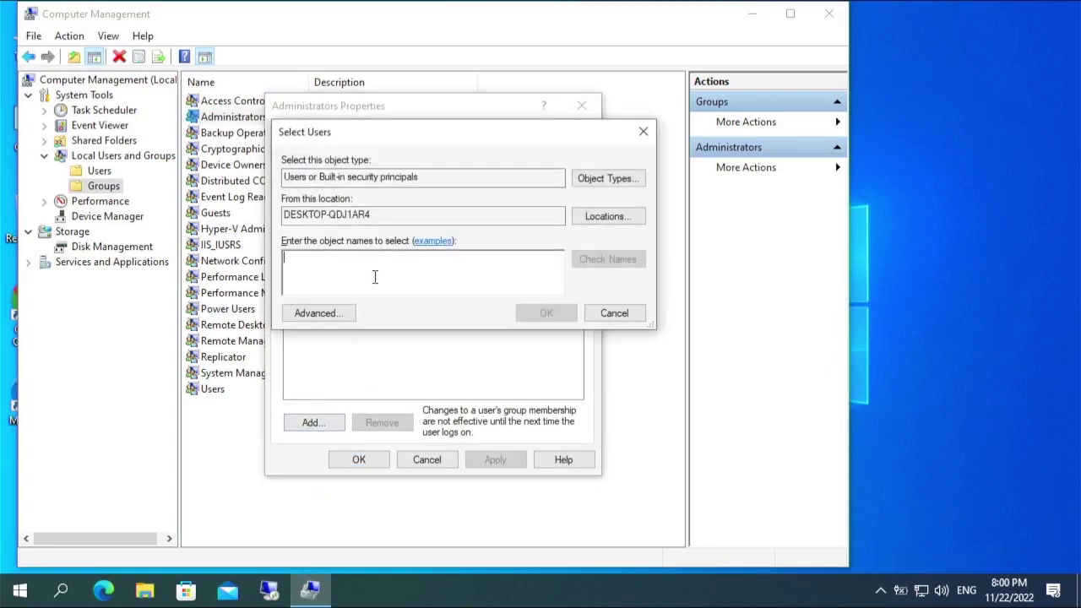
{"action": "type", "text": "aaa"}
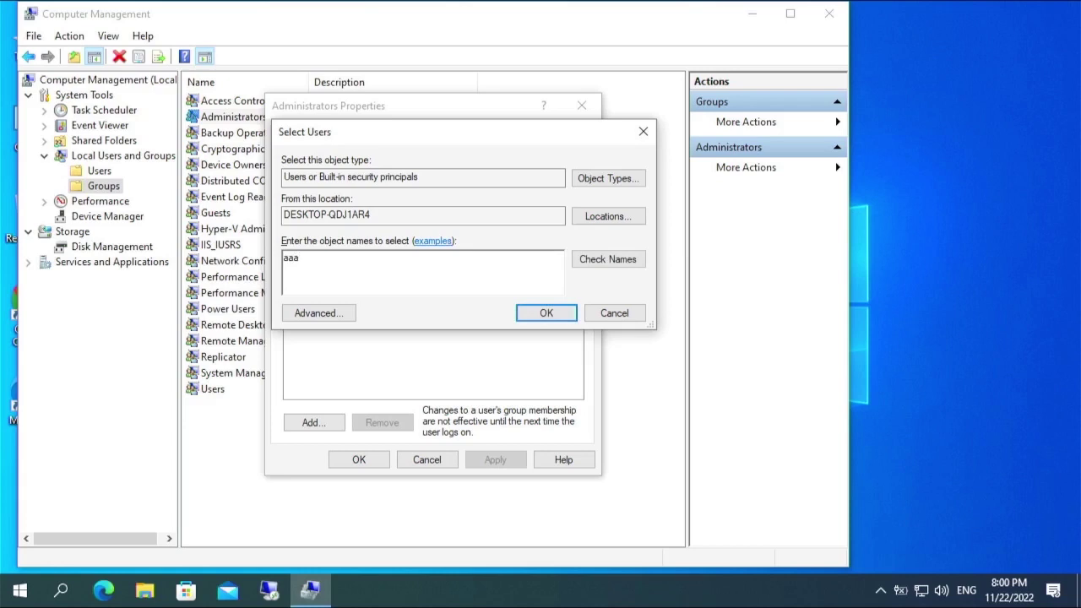
{"action": "left_click", "coordinate": [605, 259]}
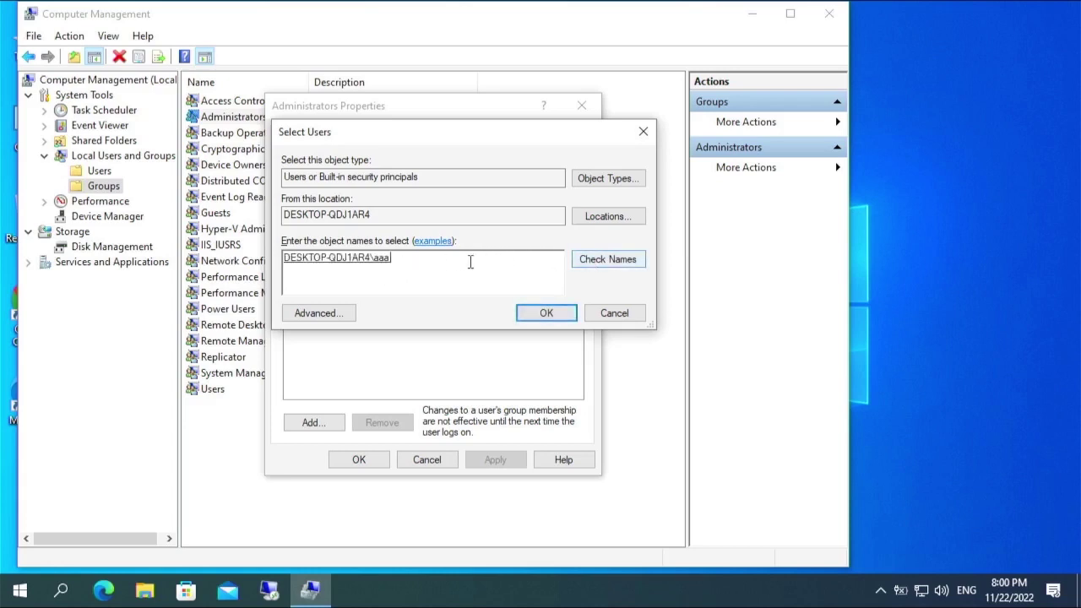
{"action": "left_click", "coordinate": [557, 314]}
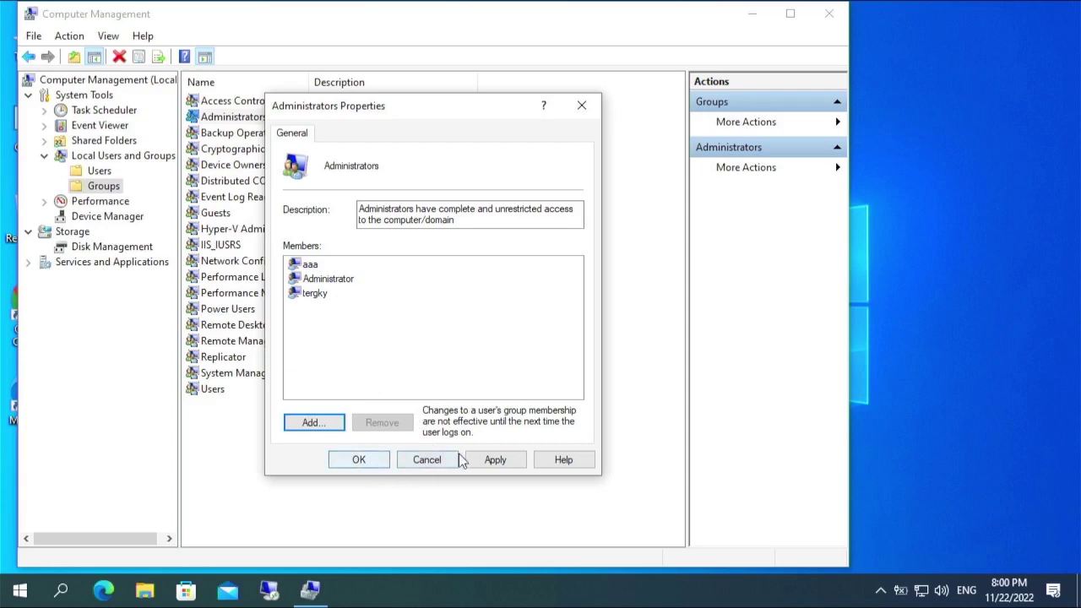
{"action": "left_click", "coordinate": [495, 459]}
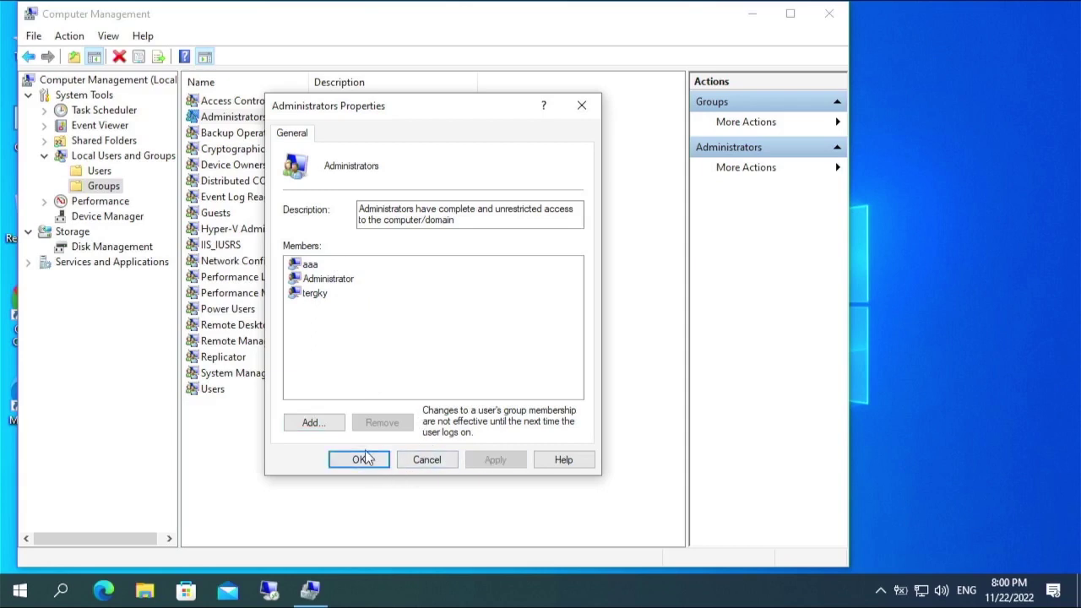
{"action": "left_click", "coordinate": [363, 458]}
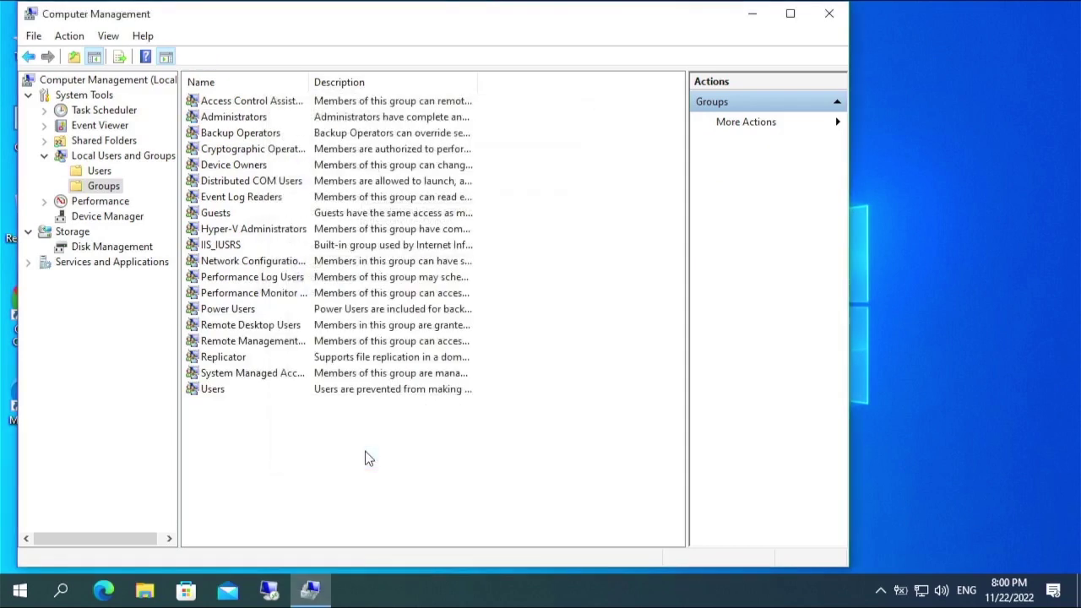
- Check which groups the aaa user belongs to, and close its properties without changes
{"action": "left_click", "coordinate": [93, 173]}
{"action": "double_click", "coordinate": [216, 100]}
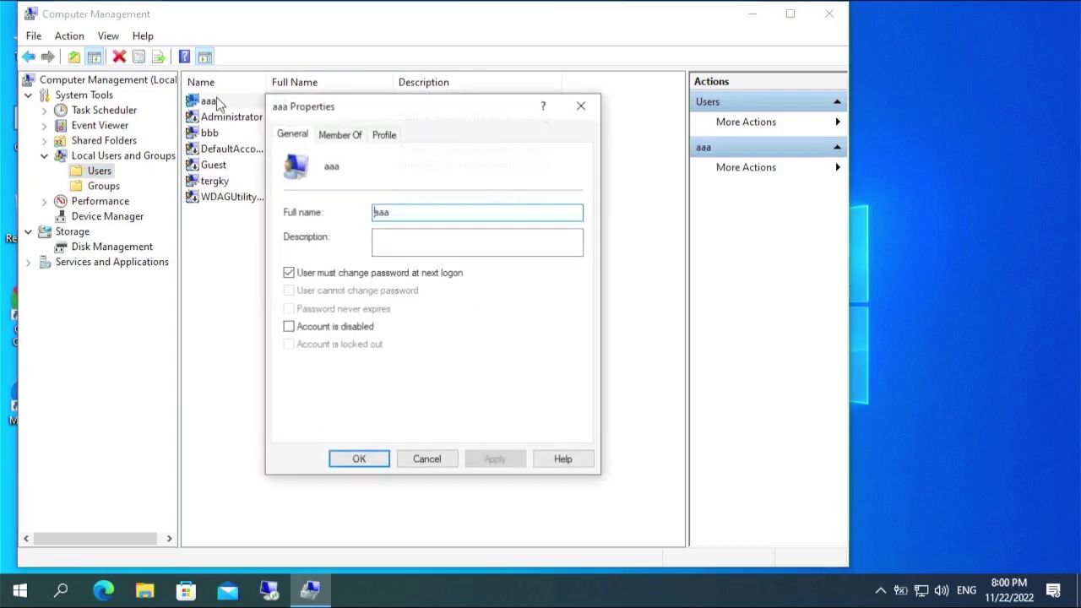
{"action": "left_click", "coordinate": [339, 137]}
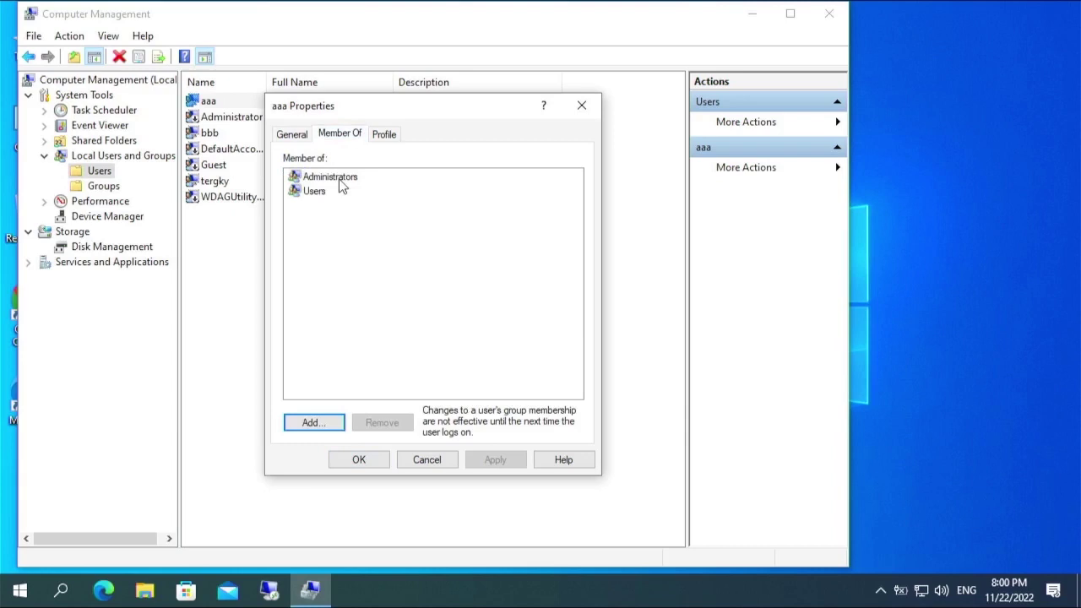
{"action": "left_click", "coordinate": [413, 461]}
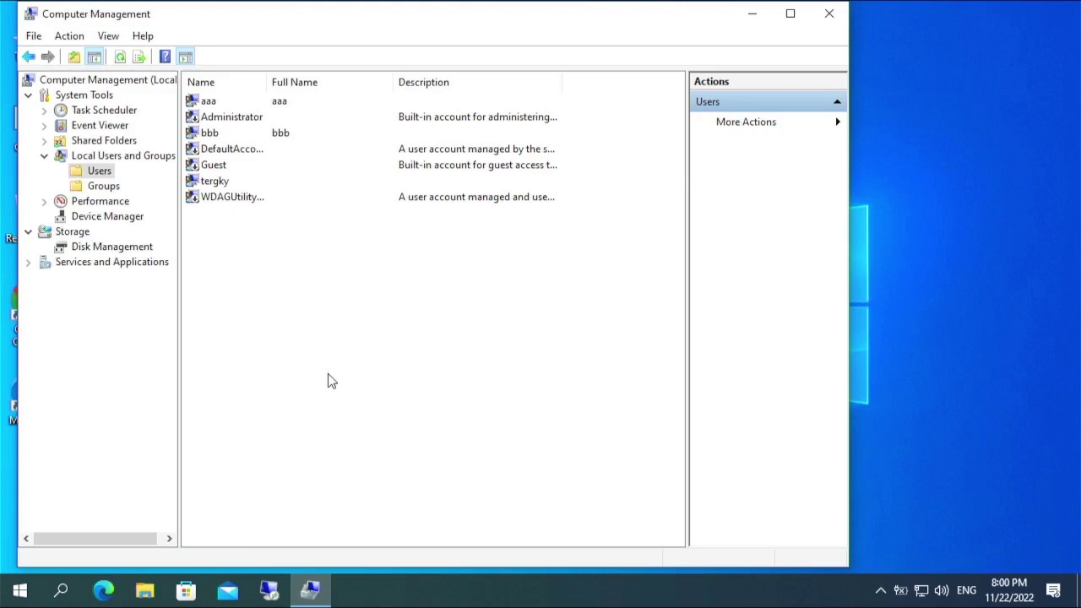
- Delete the local user bbb and confirm the deletion
{"action": "right_click", "coordinate": [206, 135]}
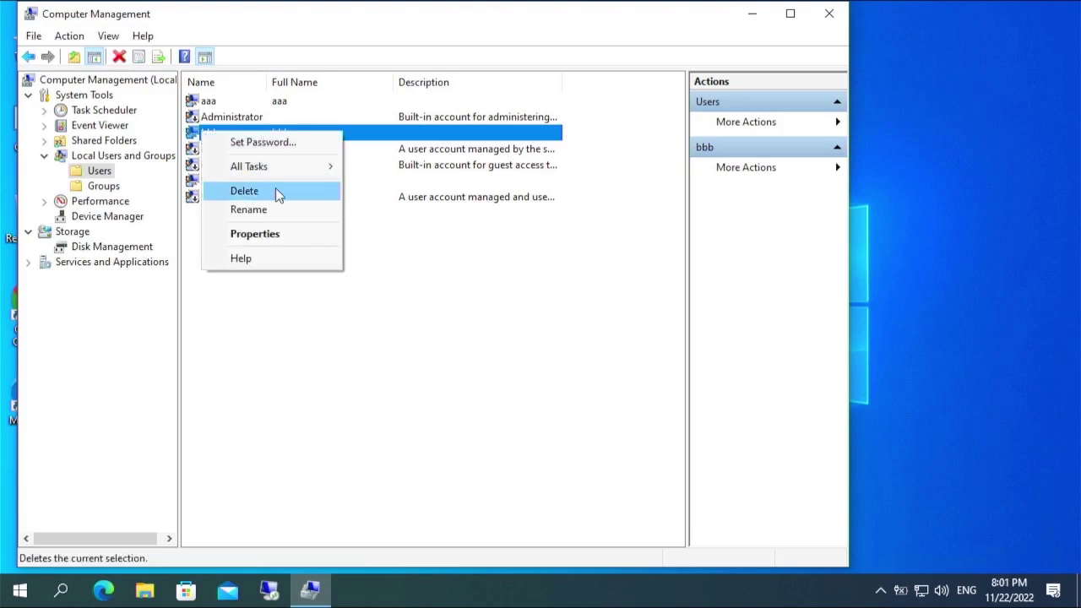
{"action": "left_click", "coordinate": [357, 244]}
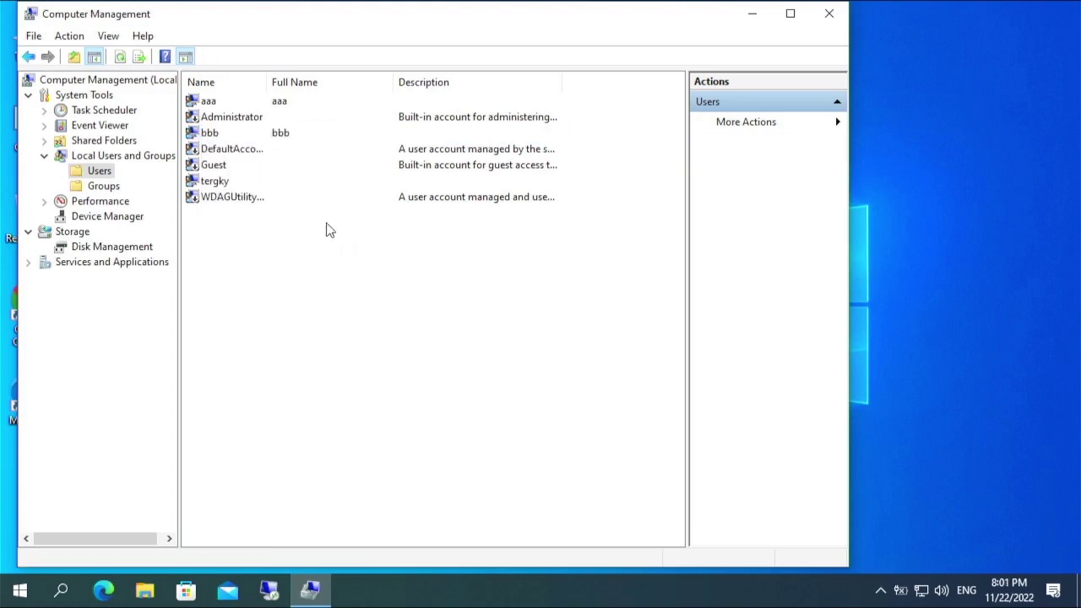
{"action": "right_click", "coordinate": [222, 136]}
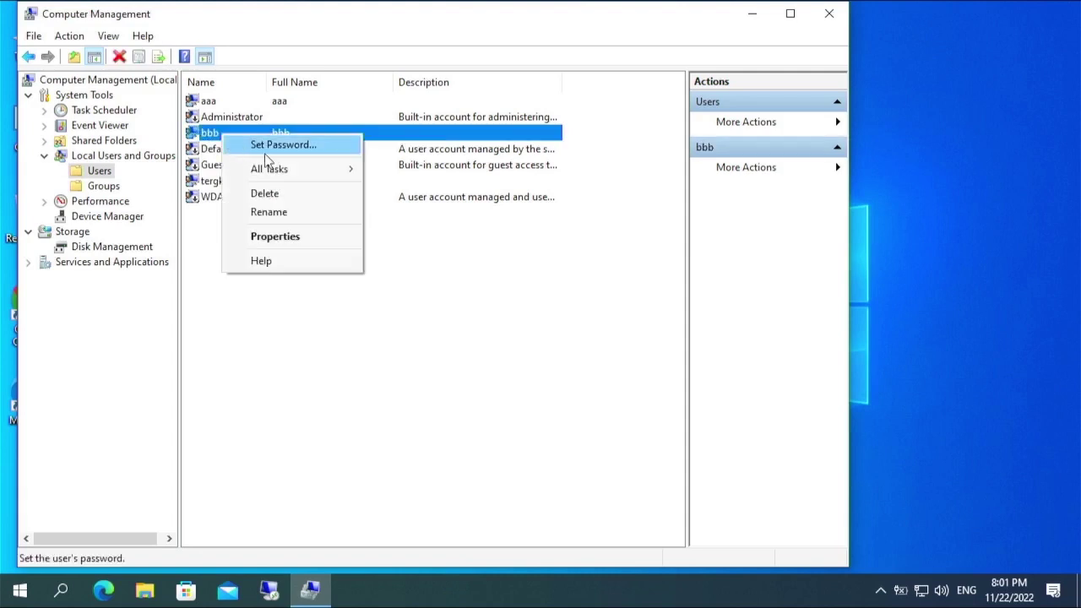
{"action": "left_click", "coordinate": [287, 193]}
{"action": "left_click", "coordinate": [499, 358]}
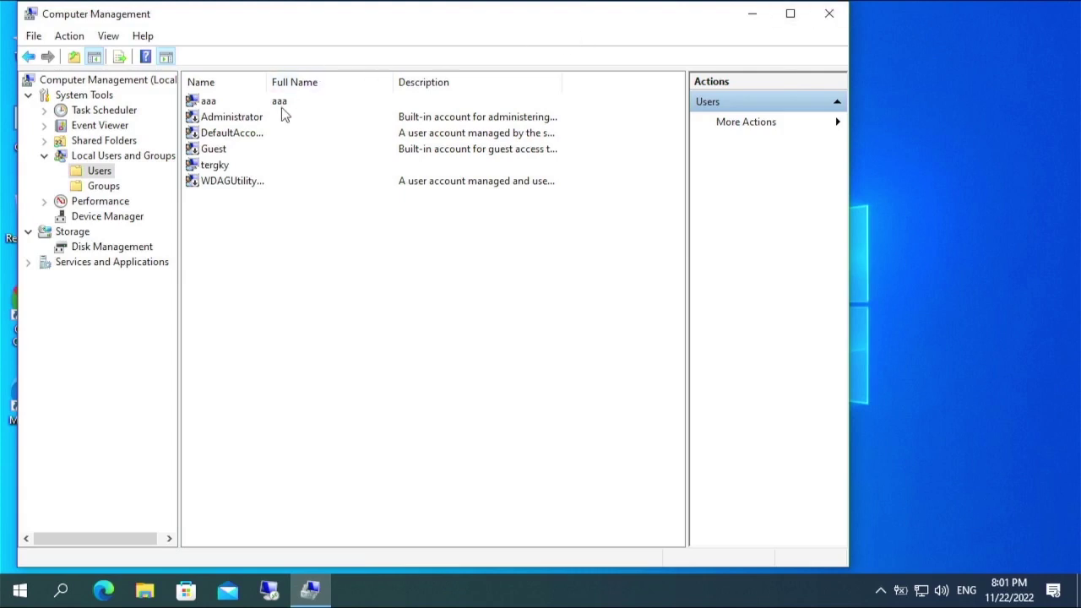
- Close the Computer Management window and sign out of the current Windows account
{"action": "left_click", "coordinate": [830, 14]}
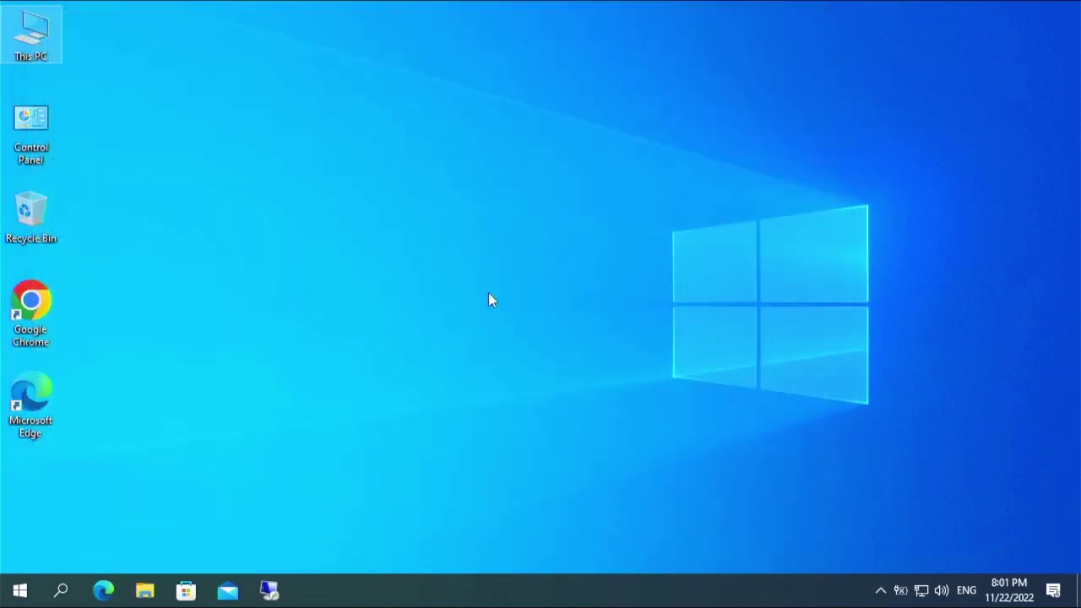
{"action": "left_click", "coordinate": [20, 590]}
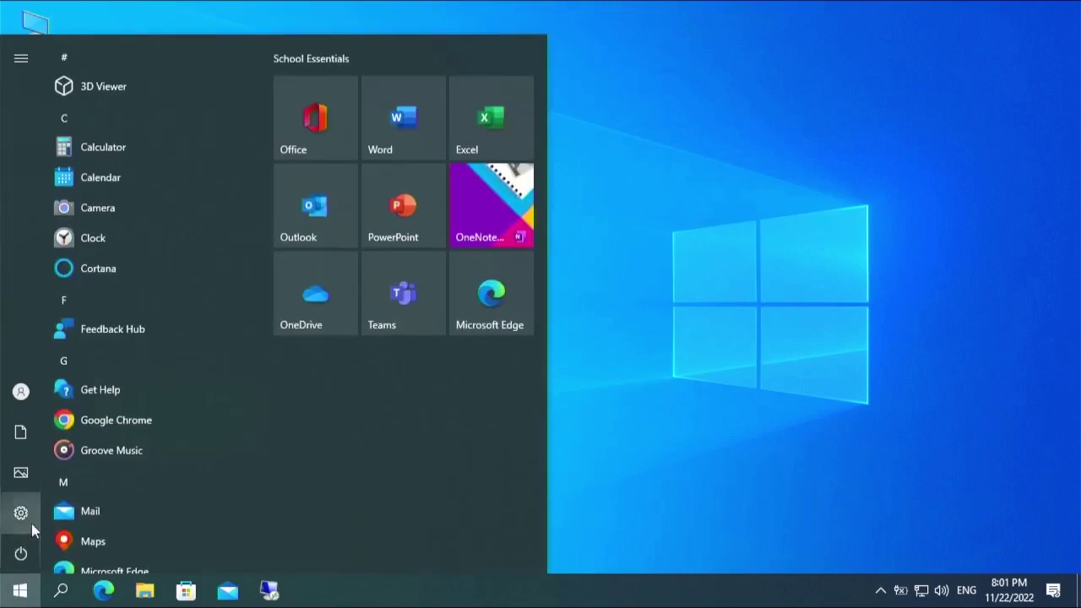
{"action": "mouse_move", "coordinate": [25, 414]}
{"action": "left_click", "coordinate": [19, 381]}
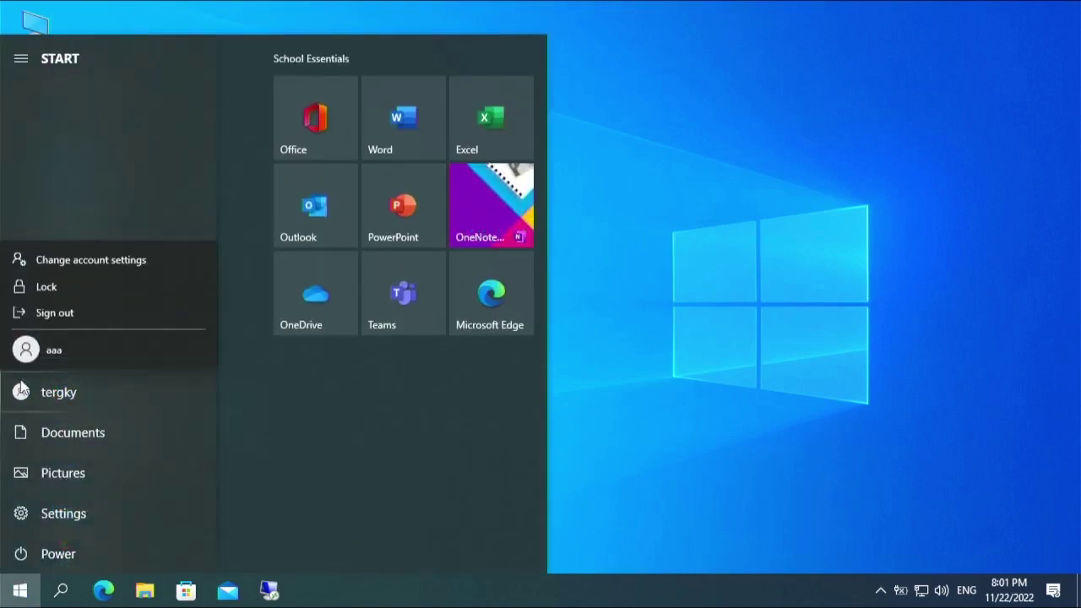
{"action": "left_click", "coordinate": [69, 314]}
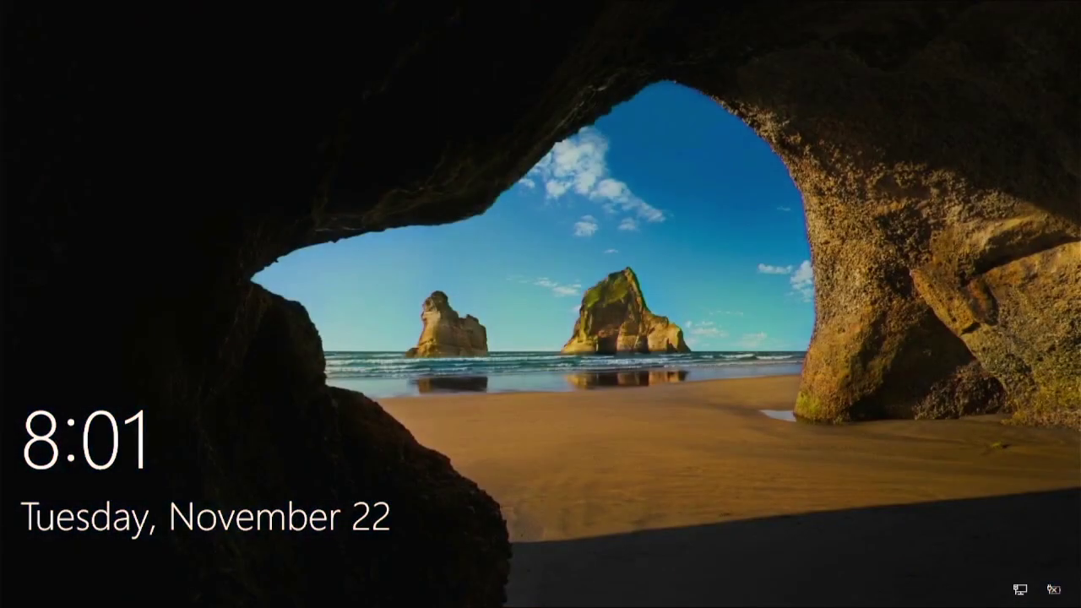
- Choose the aaa account on the Windows sign-in screen and submit its account password
{"action": "left_click", "coordinate": [541, 312]}
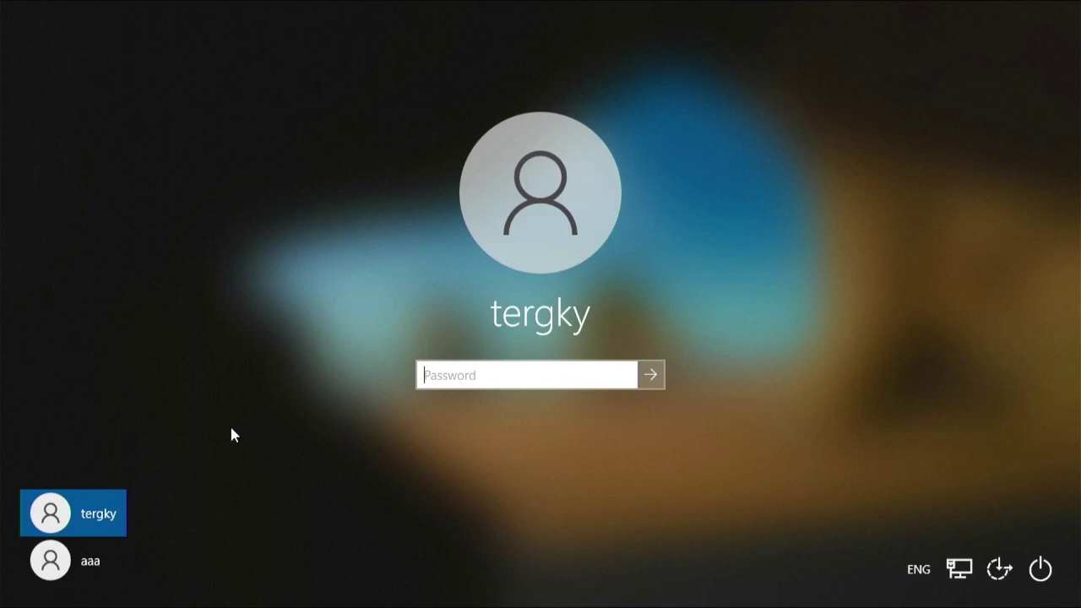
{"action": "left_click", "coordinate": [93, 553]}
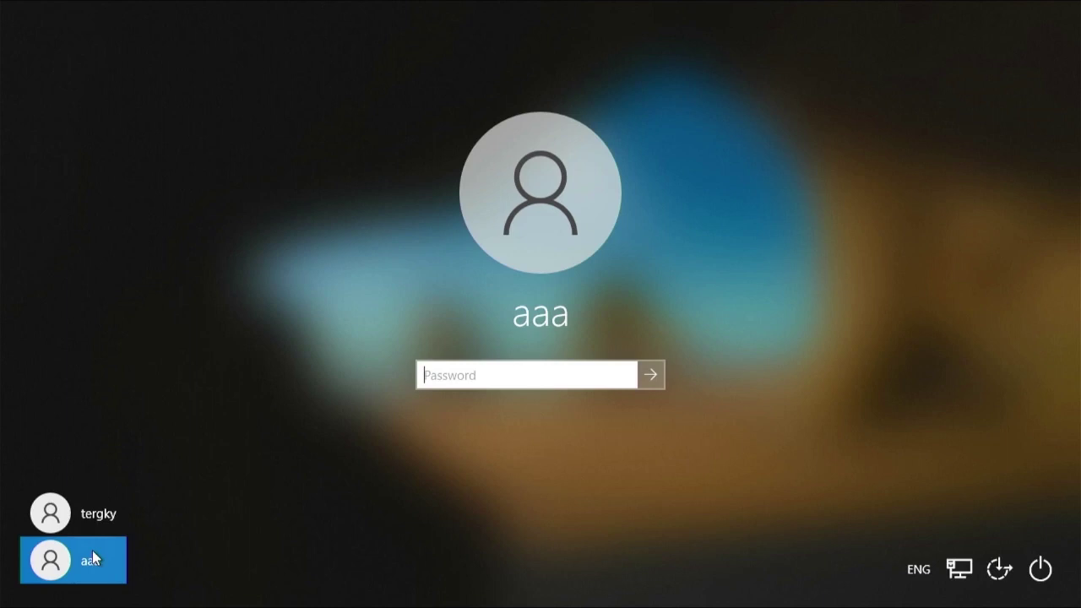
{"action": "type", "text": "*********"}
{"action": "left_click_drag", "start_coordinate": [624, 376], "coordinate": [624, 377]}
{"action": "left_click", "coordinate": [649, 376]}
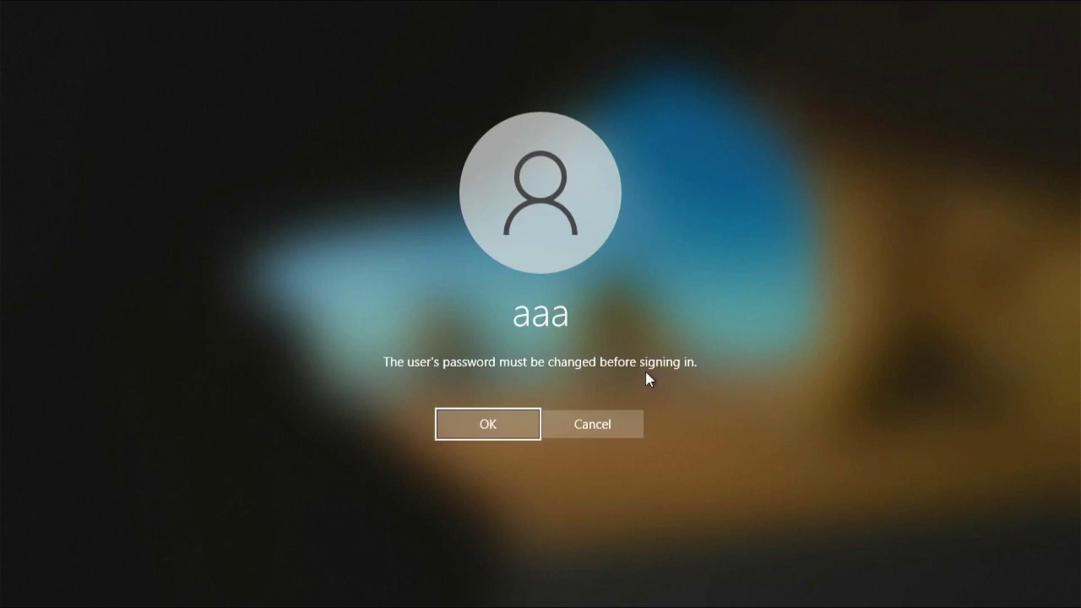
- Replace the aaa account's password by entering and confirming a new password, and accept the default device privacy settings
{"action": "left_click", "coordinate": [497, 427]}
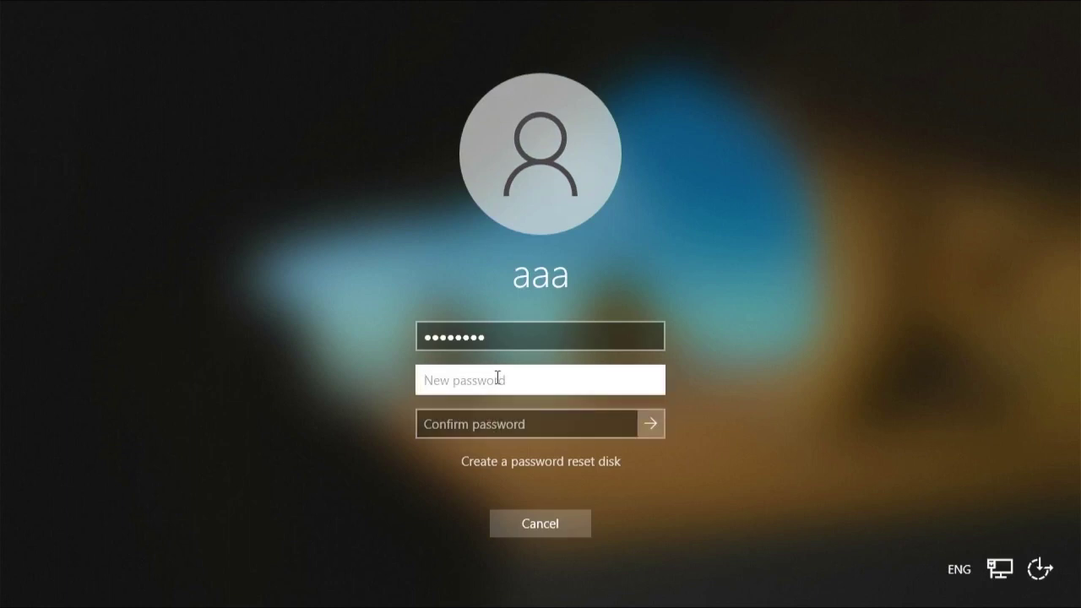
{"action": "type", "text": "••"}
{"action": "type", "text": "•••"}
{"action": "left_click", "coordinate": [521, 430]}
{"action": "type", "text": "••••••••"}
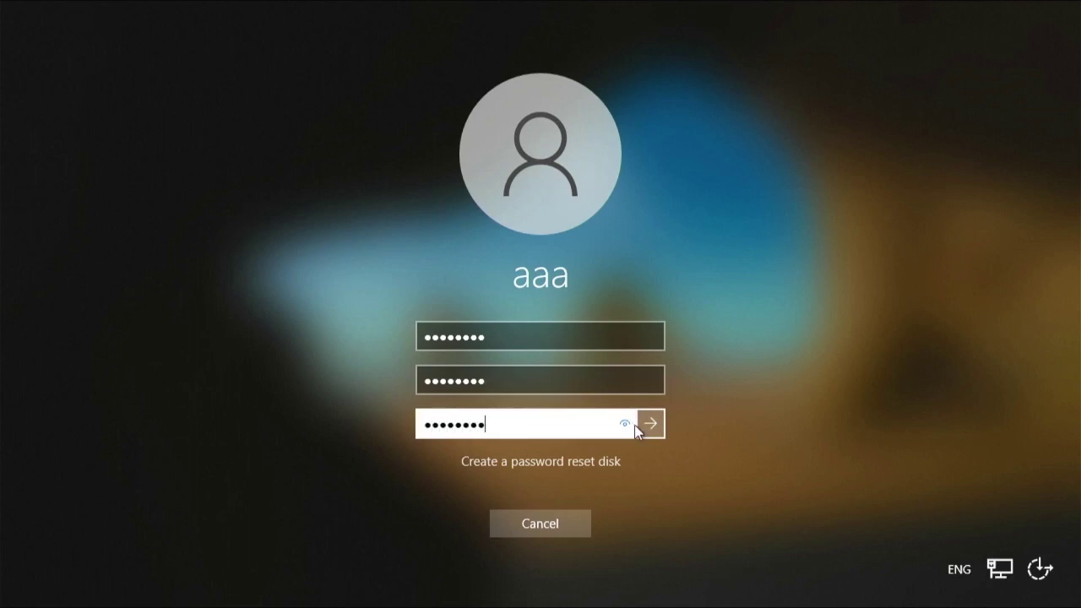
{"action": "left_click_drag", "start_coordinate": [631, 422], "coordinate": [629, 420]}
{"action": "left_click", "coordinate": [645, 428]}
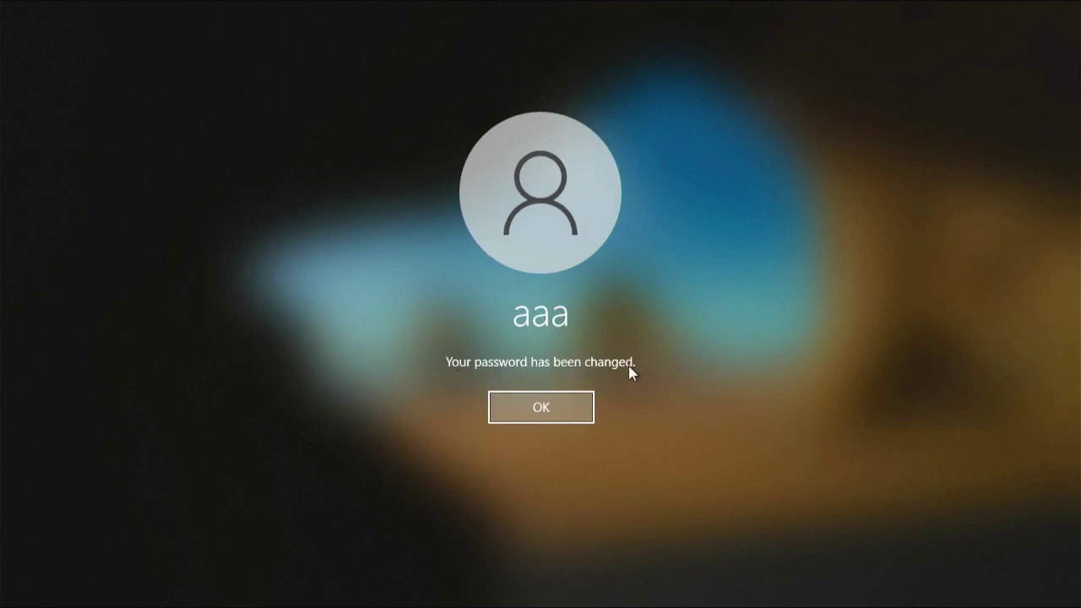
{"action": "left_click", "coordinate": [562, 414]}
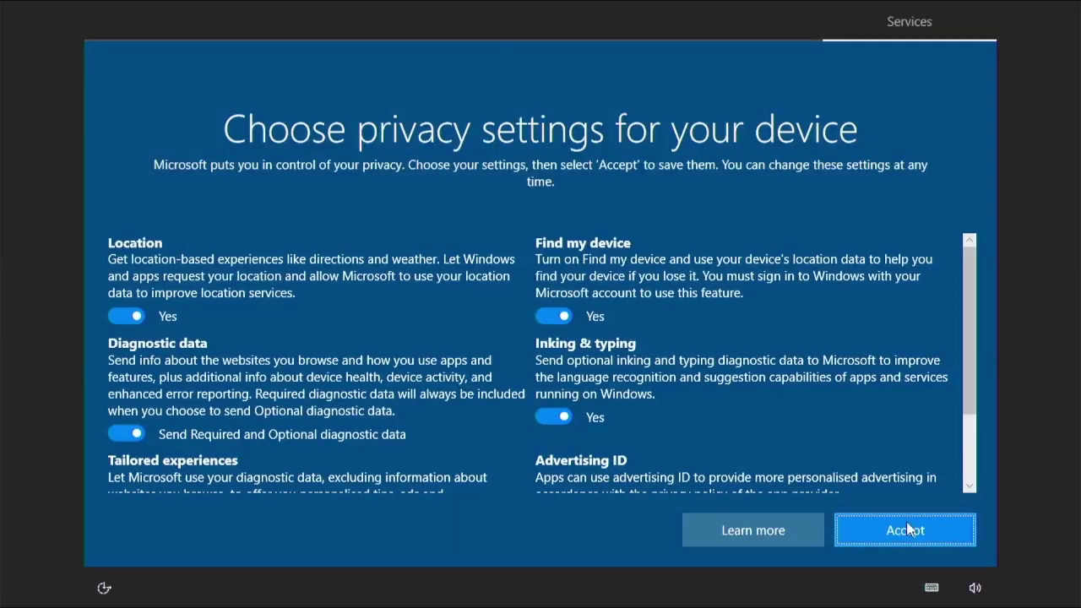
{"action": "left_click", "coordinate": [906, 520]}
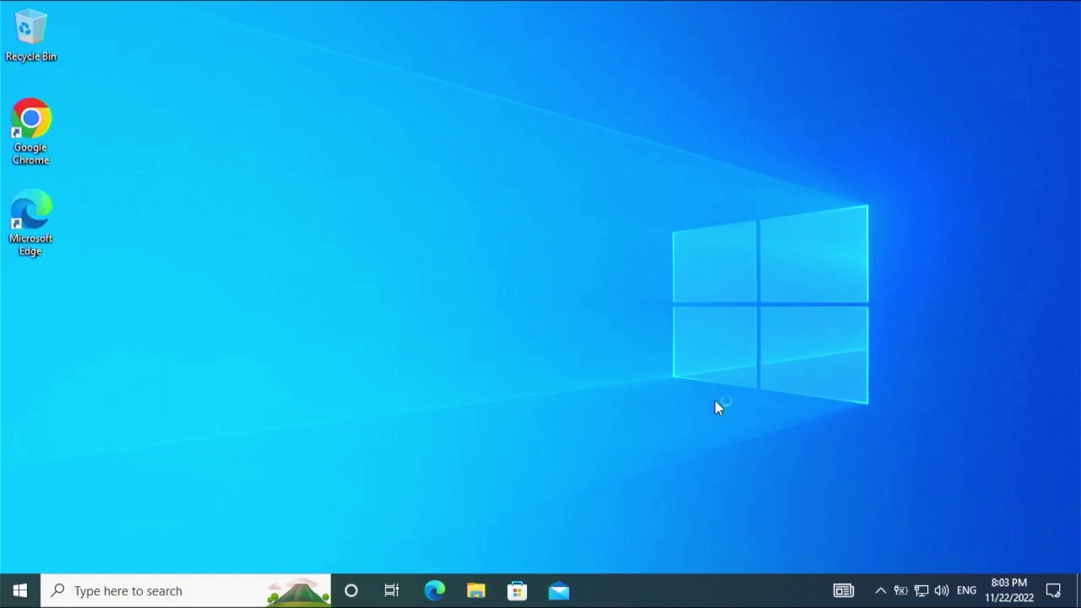
- Open File Explorer, examine the user folders under This PC and the contents of New Volume (D:), and return to This PC
{"action": "left_click", "coordinate": [473, 593]}
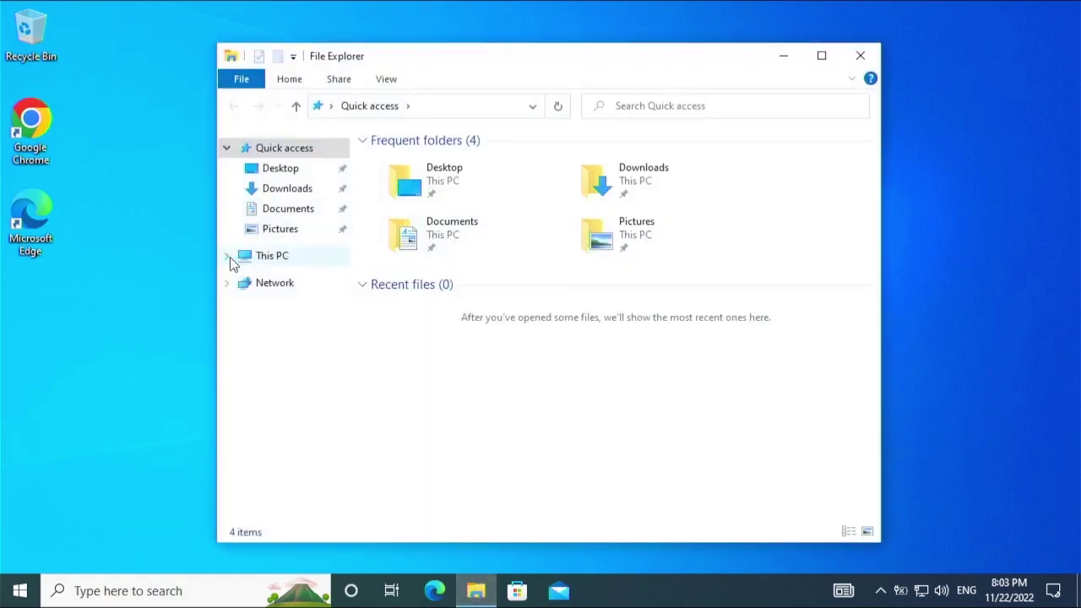
{"action": "left_click", "coordinate": [257, 263]}
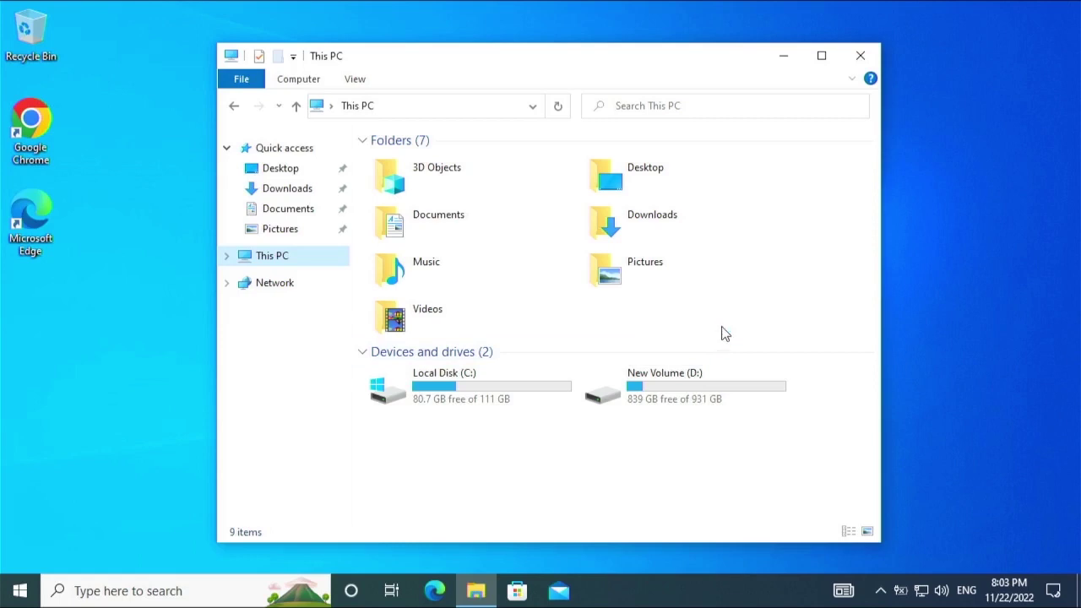
{"action": "left_click_drag", "start_coordinate": [721, 327], "coordinate": [428, 163]}
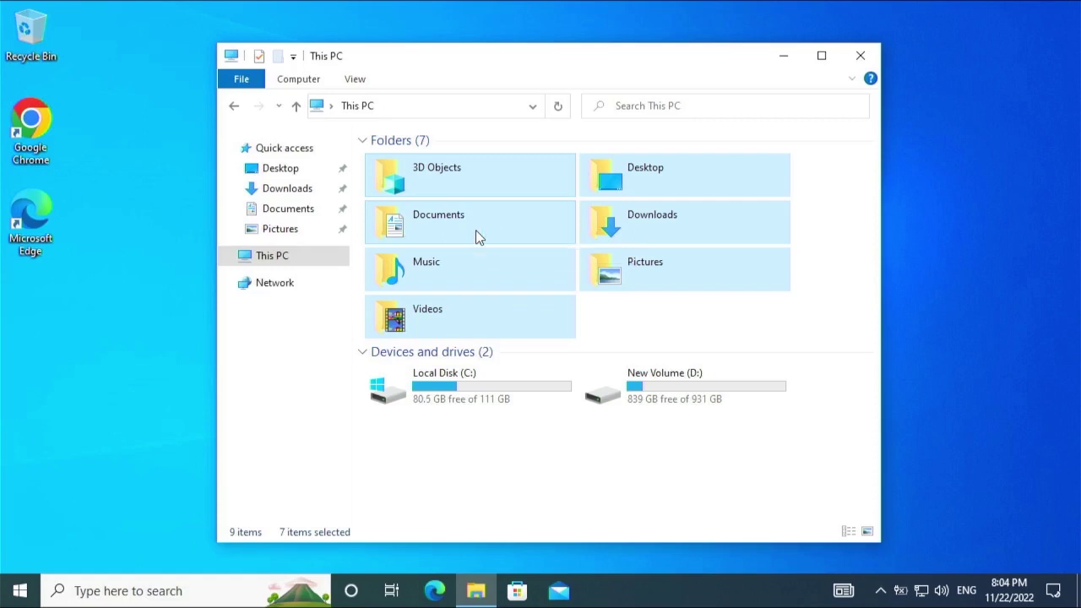
{"action": "double_click", "coordinate": [687, 379]}
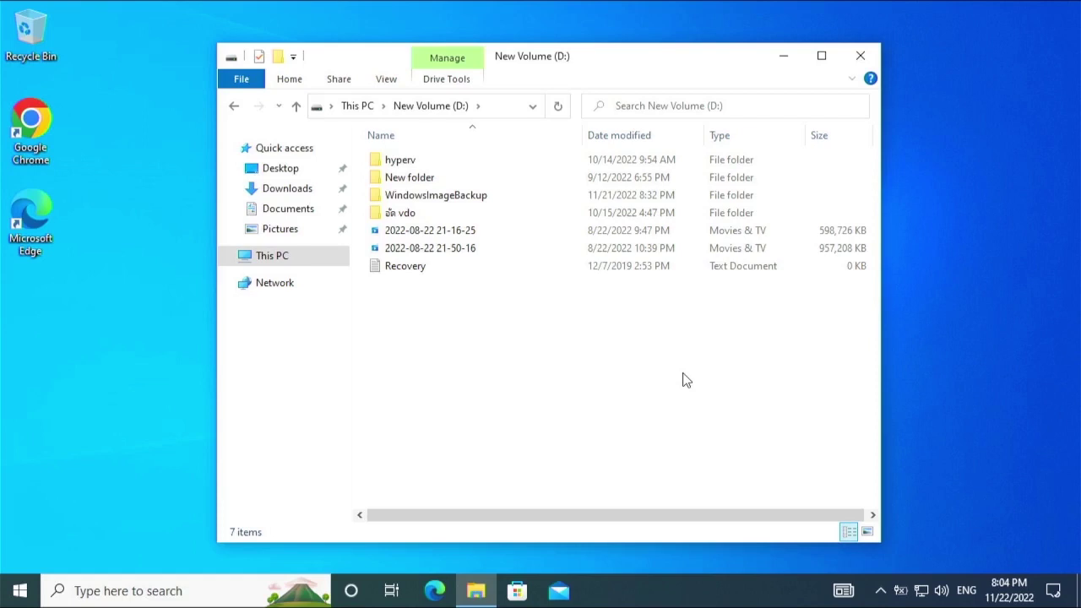
{"action": "key", "text": "alt+Up"}
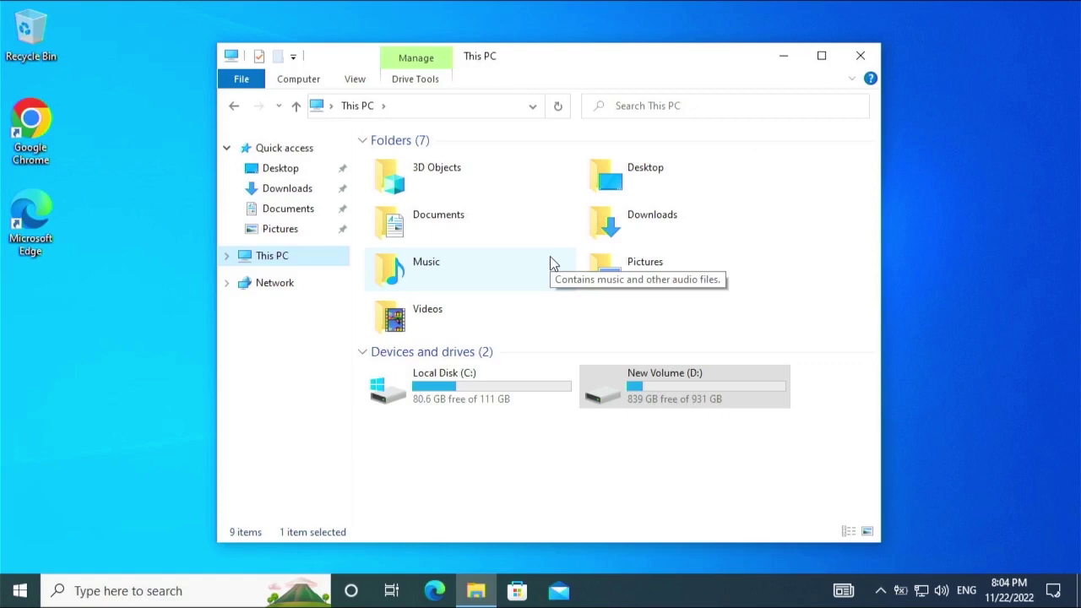